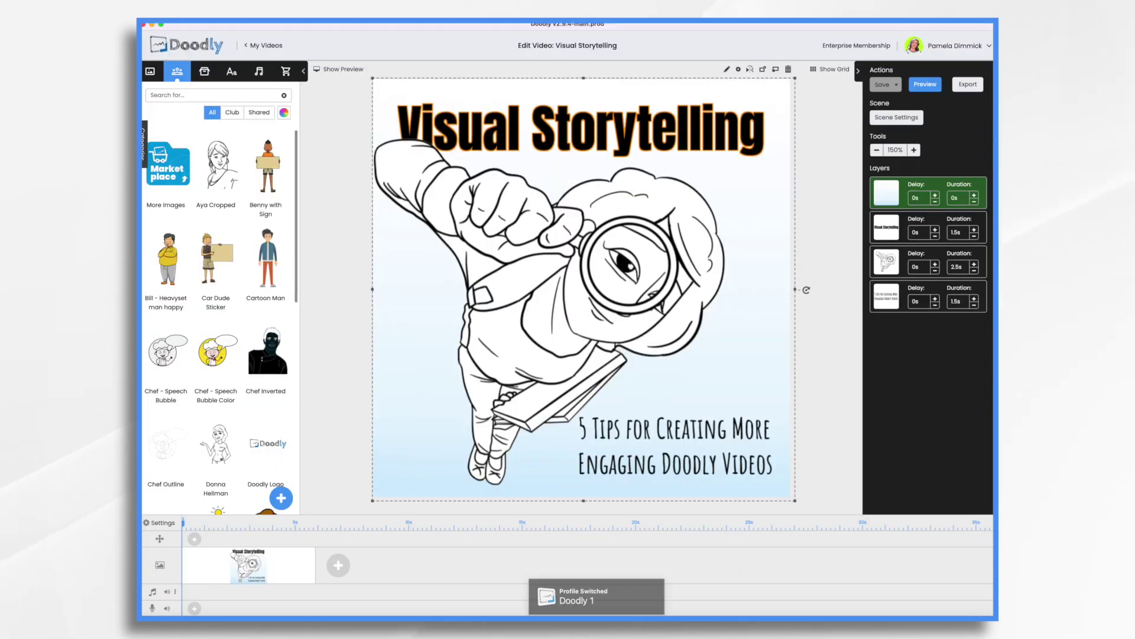
Retitle the opener 'Telephone Etiquette', then move the woman-on-phone character lower and enlarge her
drag(532, 296, 534, 340)
click(644, 133)
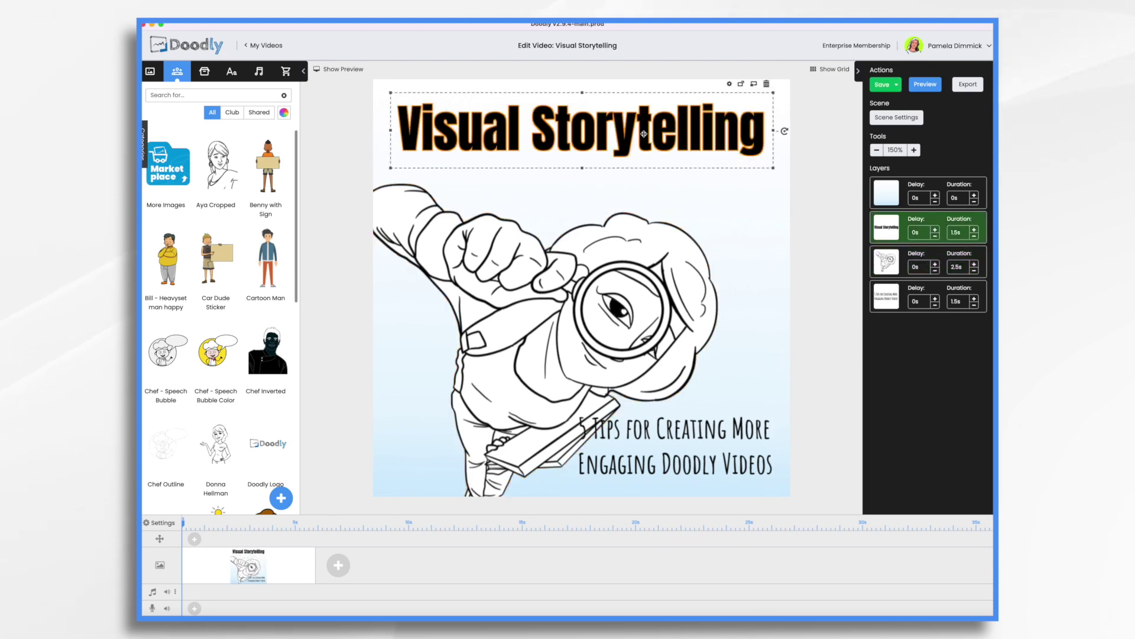
double_click(645, 134)
key(super+a)
text(Telephone)
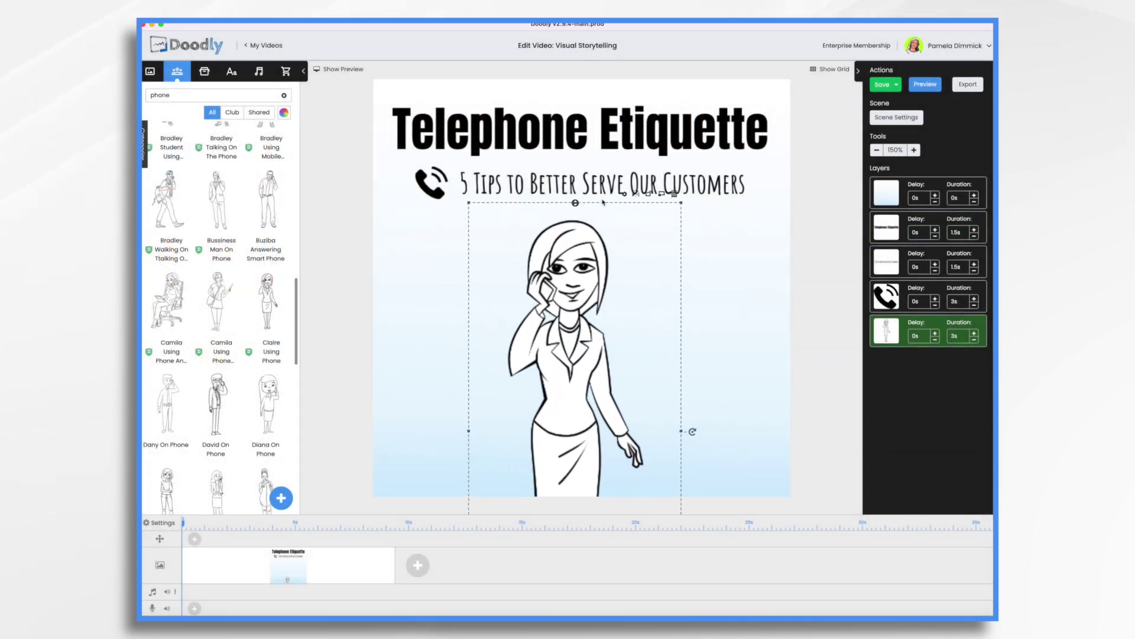
drag(603, 199, 588, 112)
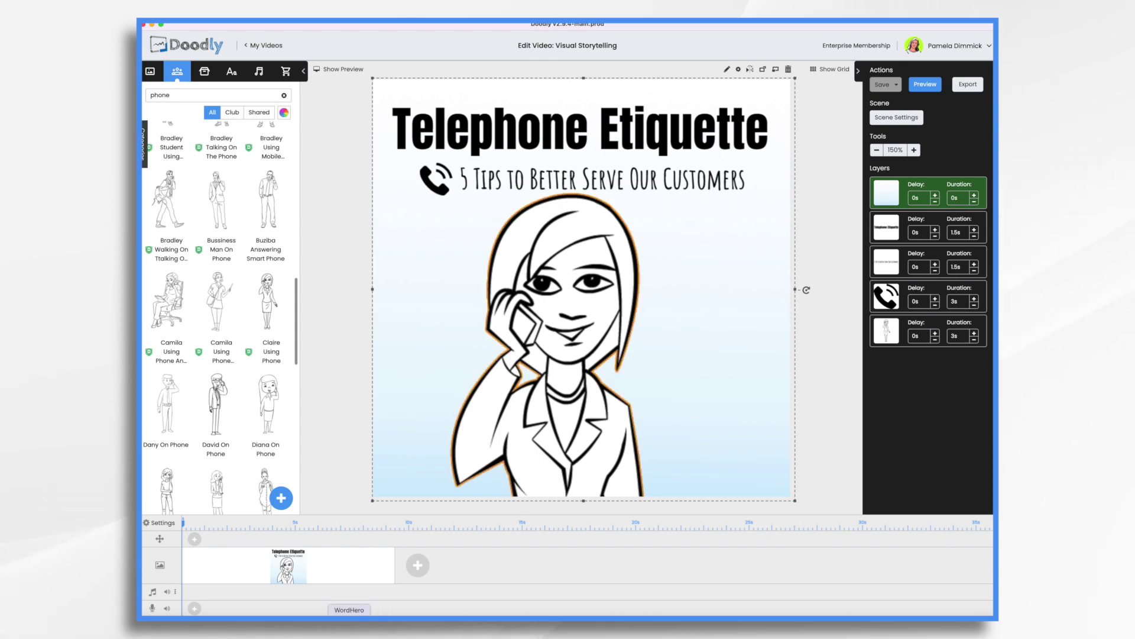
Add a blank second scene after the title and bring up the props library
click(417, 573)
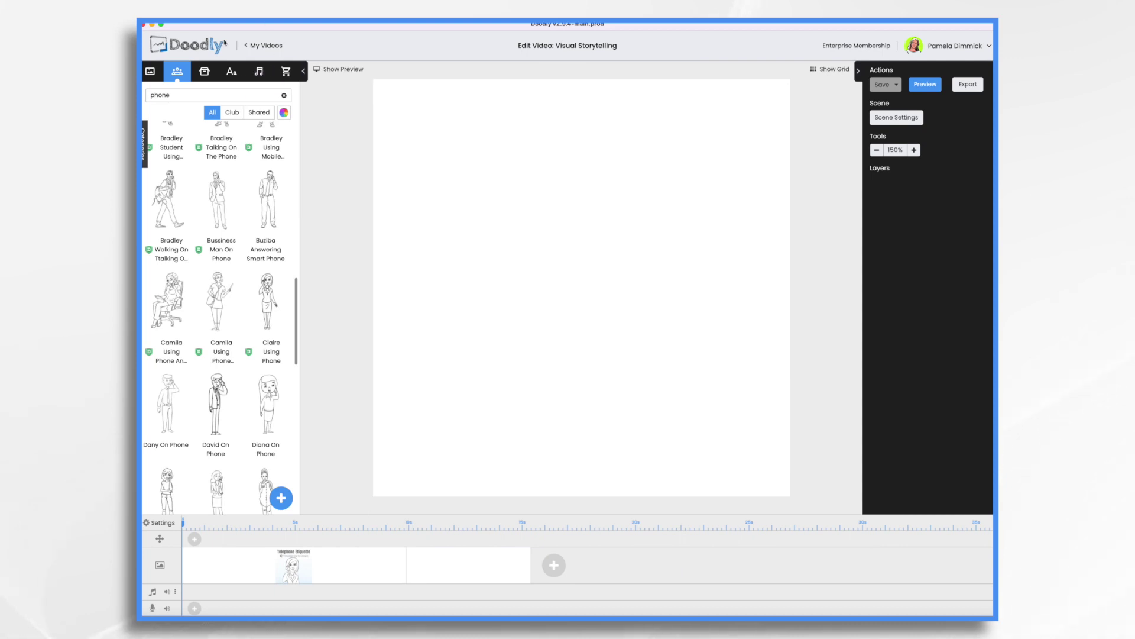
click(204, 72)
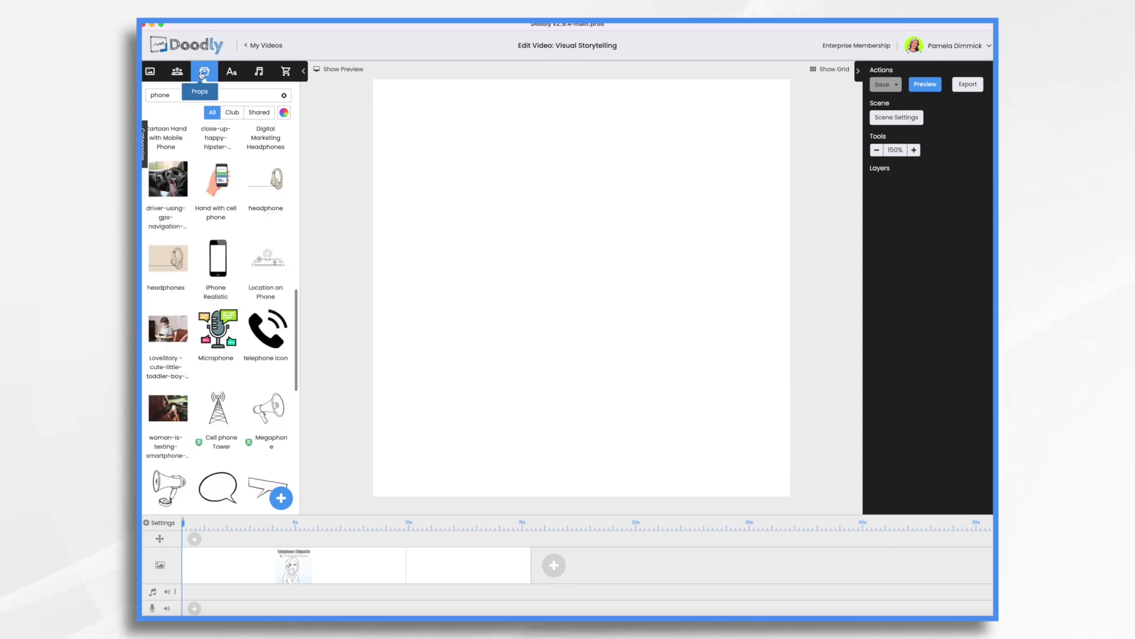
Upload CSR.png as a prop, then enlarge and position it to fill the second scene
click(282, 498)
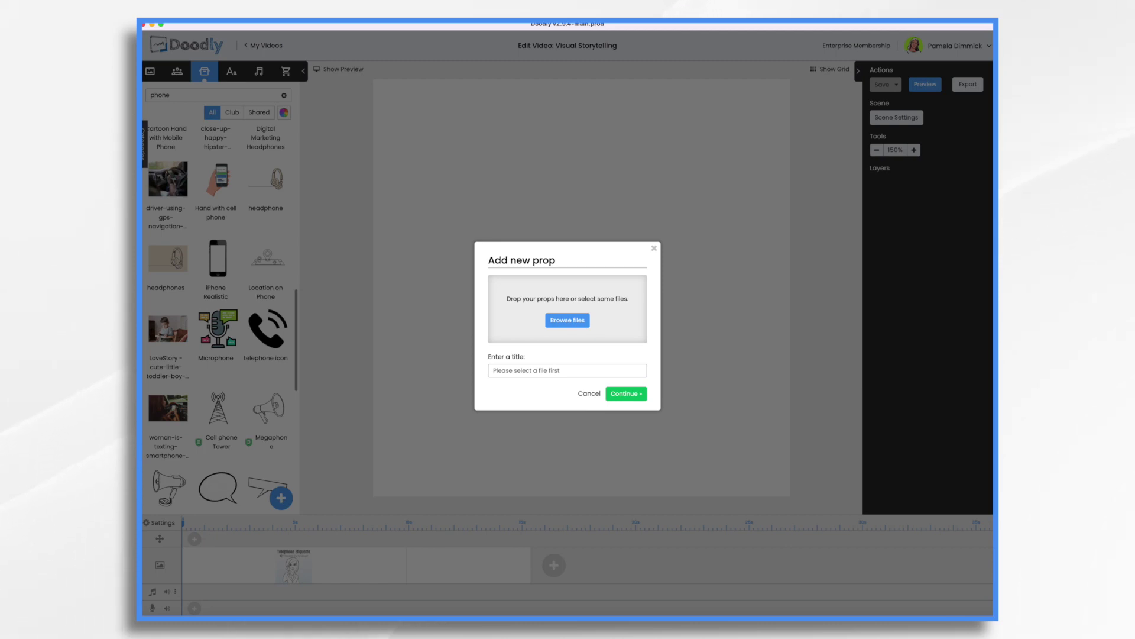
drag(835, 219, 585, 319)
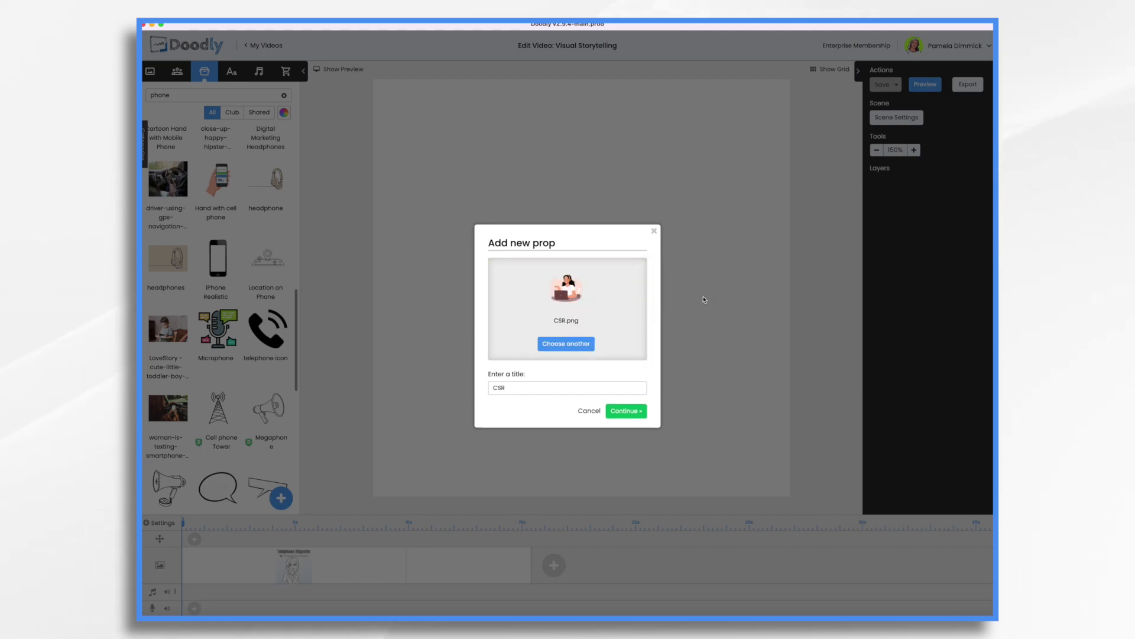
click(625, 412)
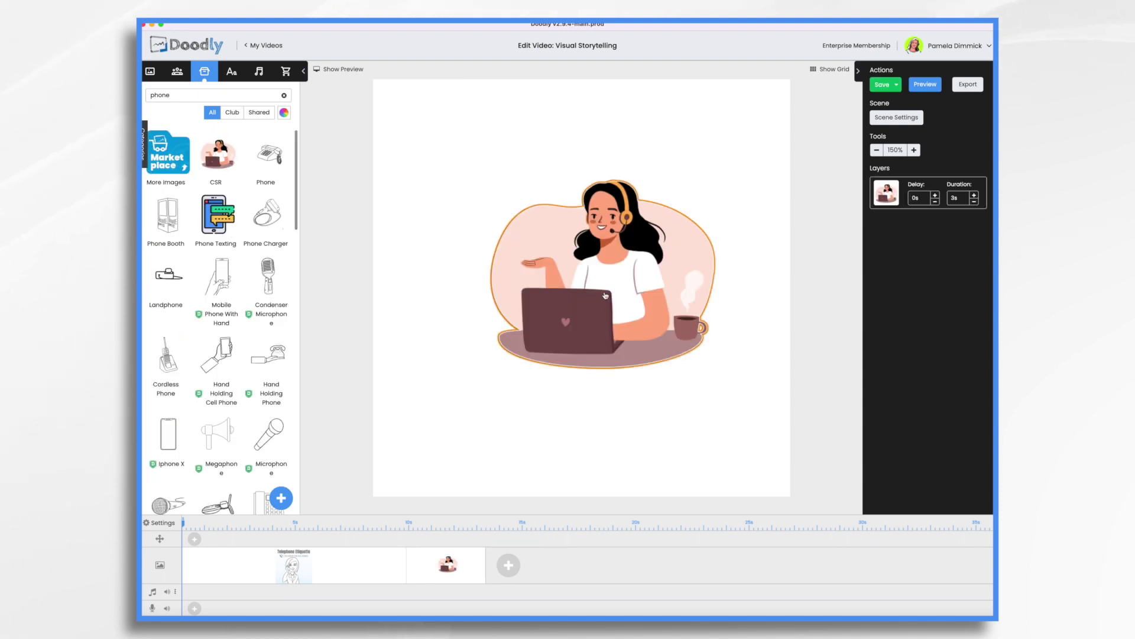
click(605, 295)
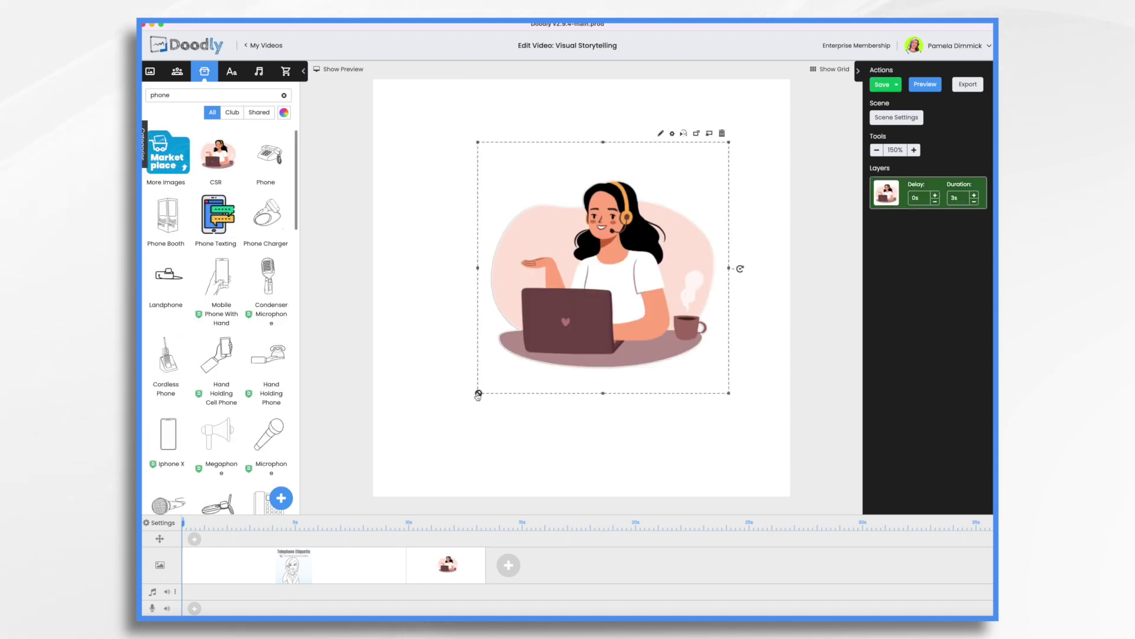
drag(479, 394, 368, 504)
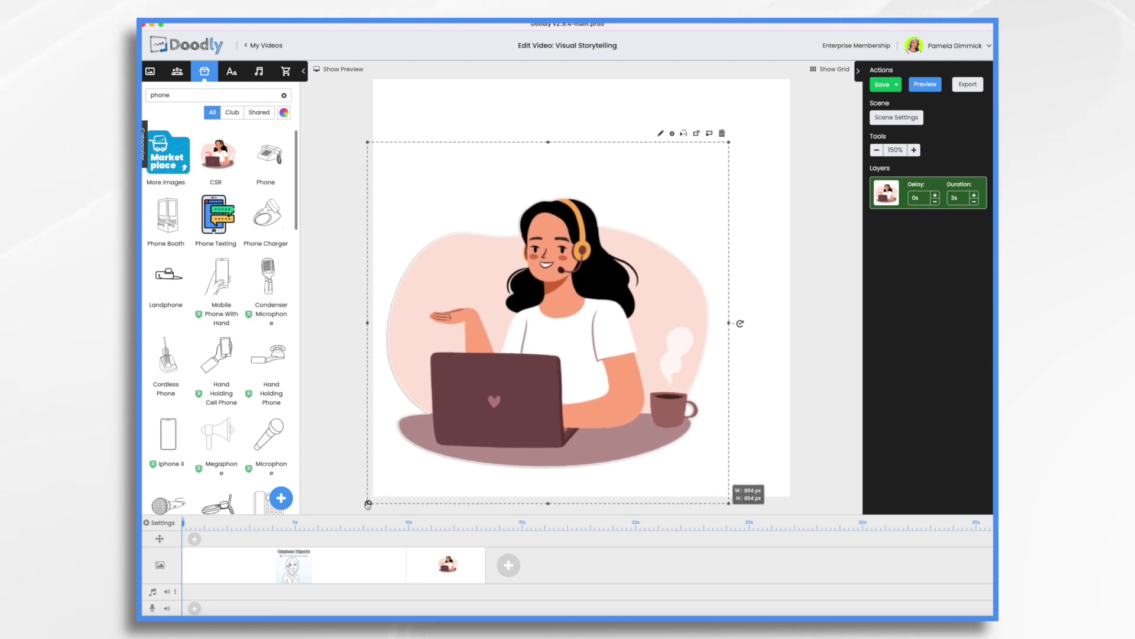
drag(491, 405, 528, 384)
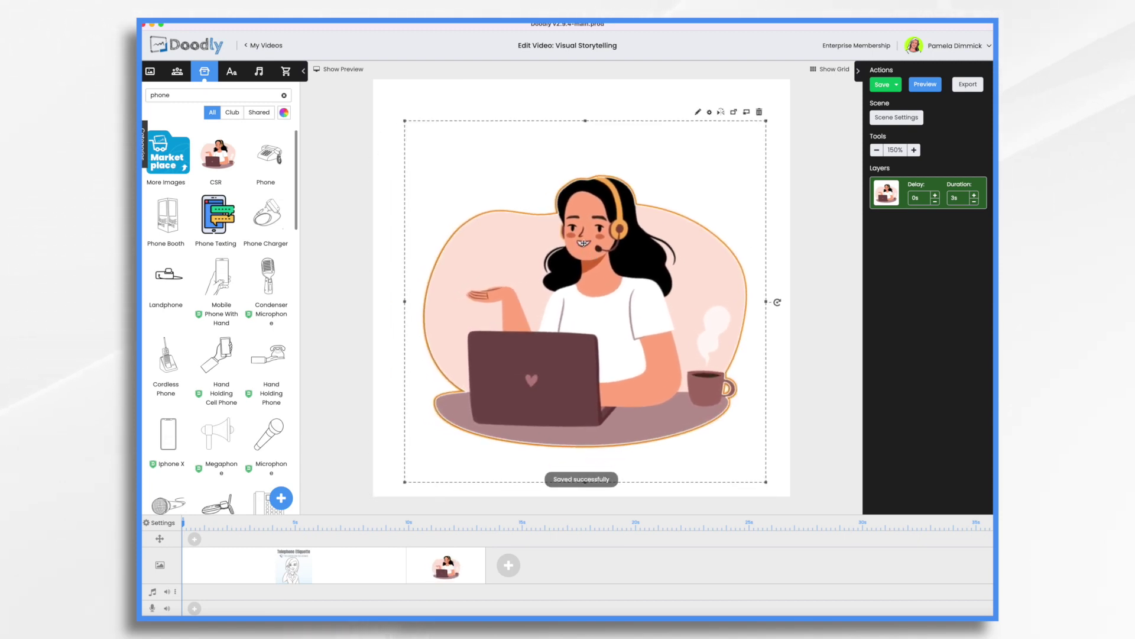
click(783, 191)
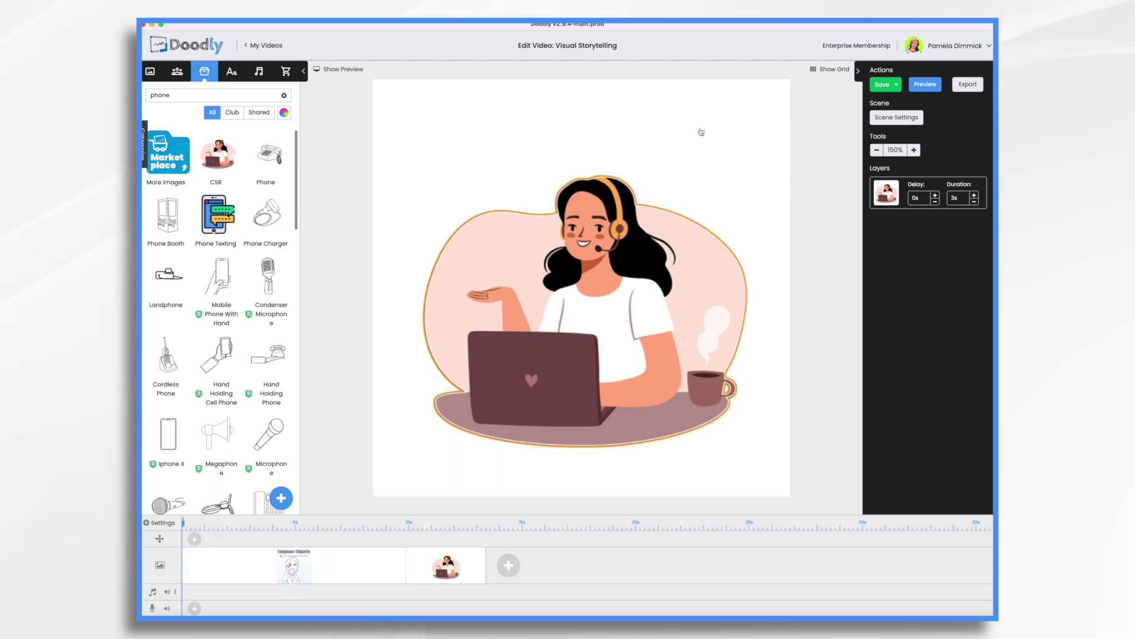
Browse 'arrow' props, then search for sparkles and drag Sparkles Clean onto the scene
click(654, 107)
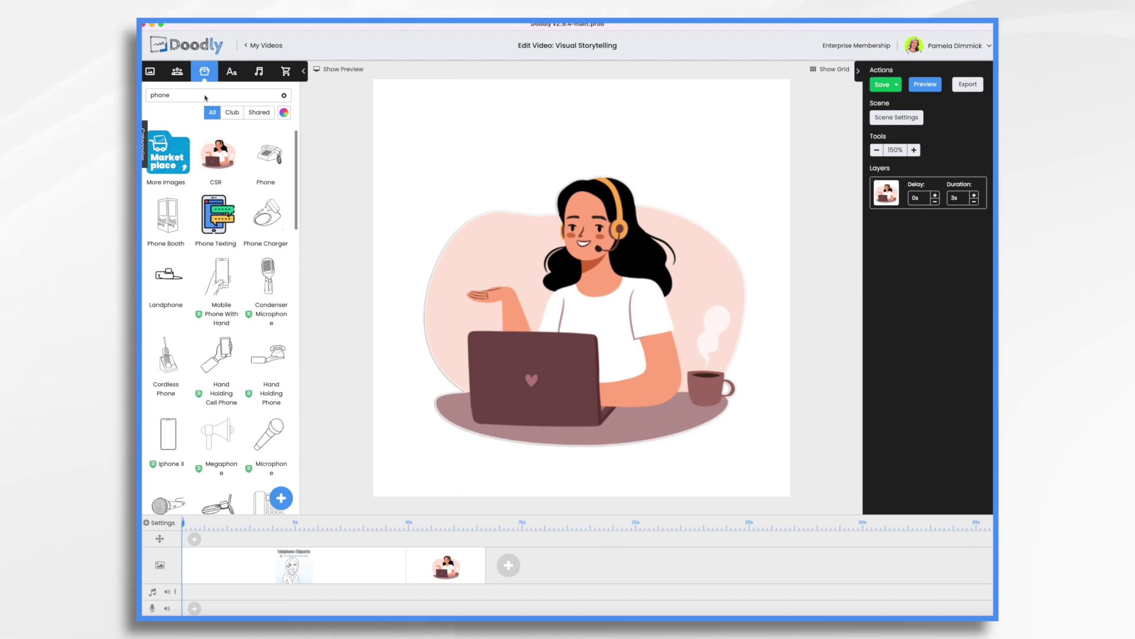
key(BackSpace)
key(BackSpace)
text(arrow)
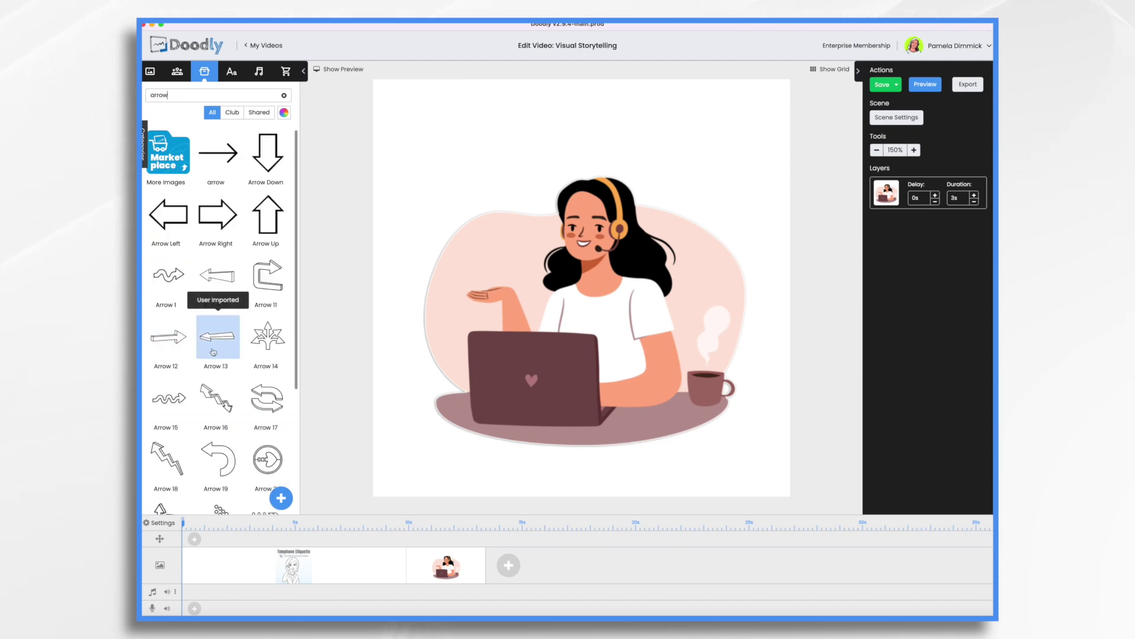
scroll(214, 352, down, 6)
scroll(213, 352, down, 5)
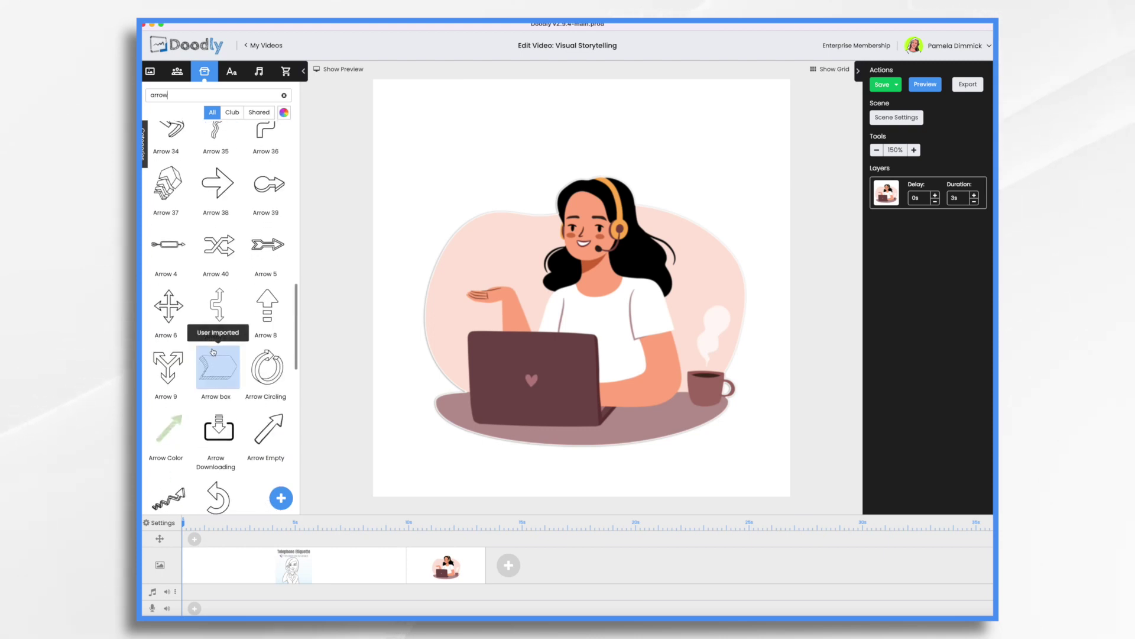
scroll(213, 352, up, 10)
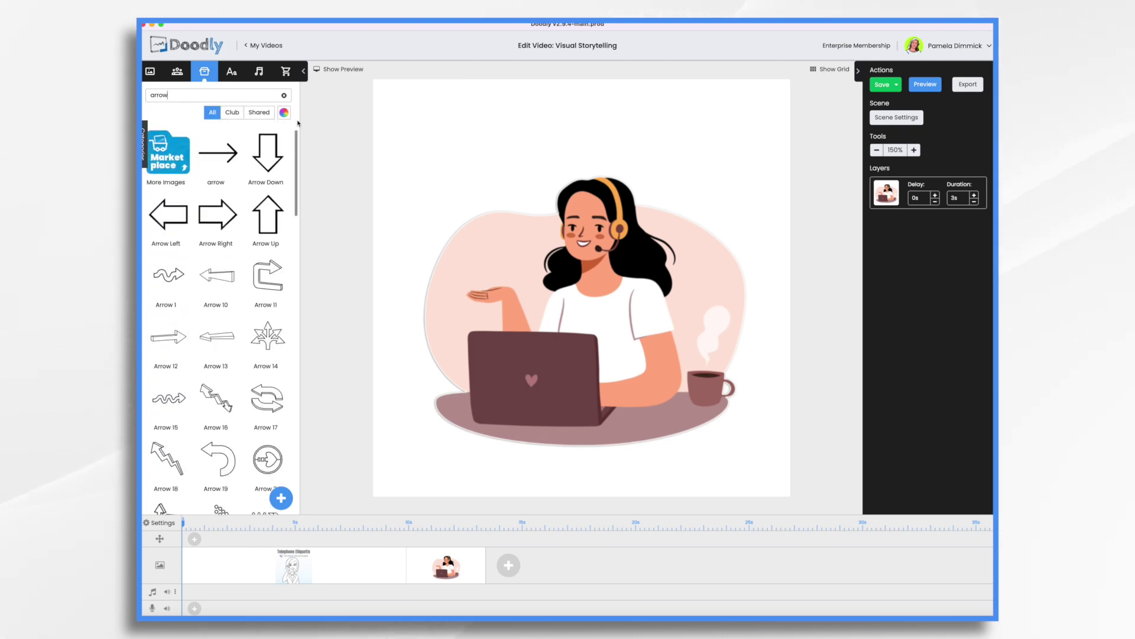
text(so)
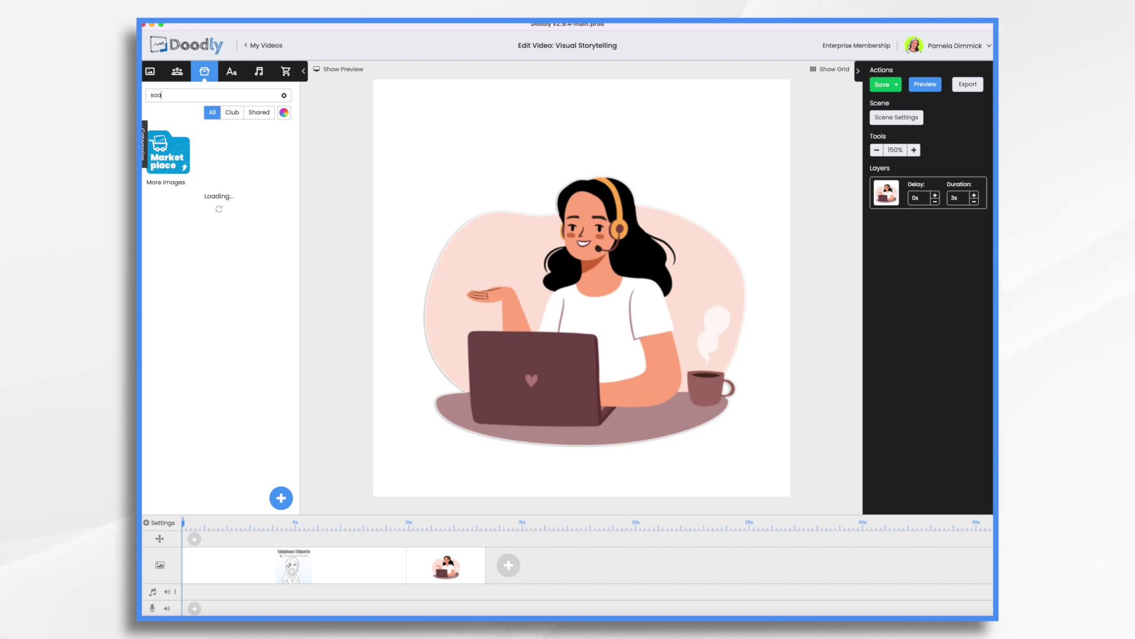
text(a)
text(par)
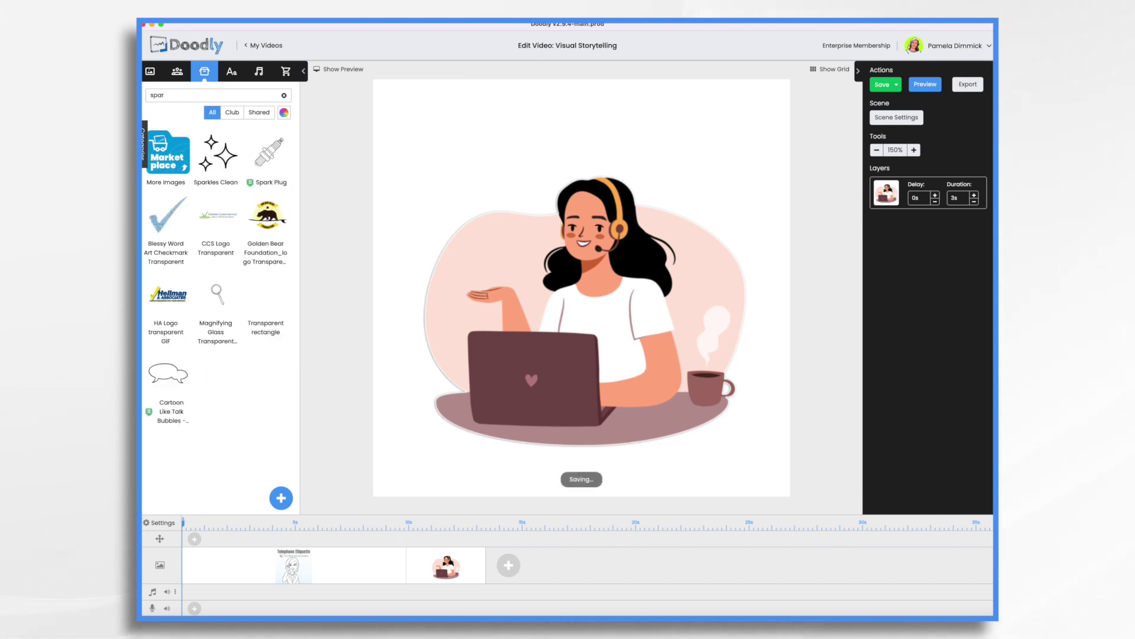
drag(214, 155, 473, 253)
Keep Sparkles Clean as a new layer and shrink it beside the woman's face
click(532, 336)
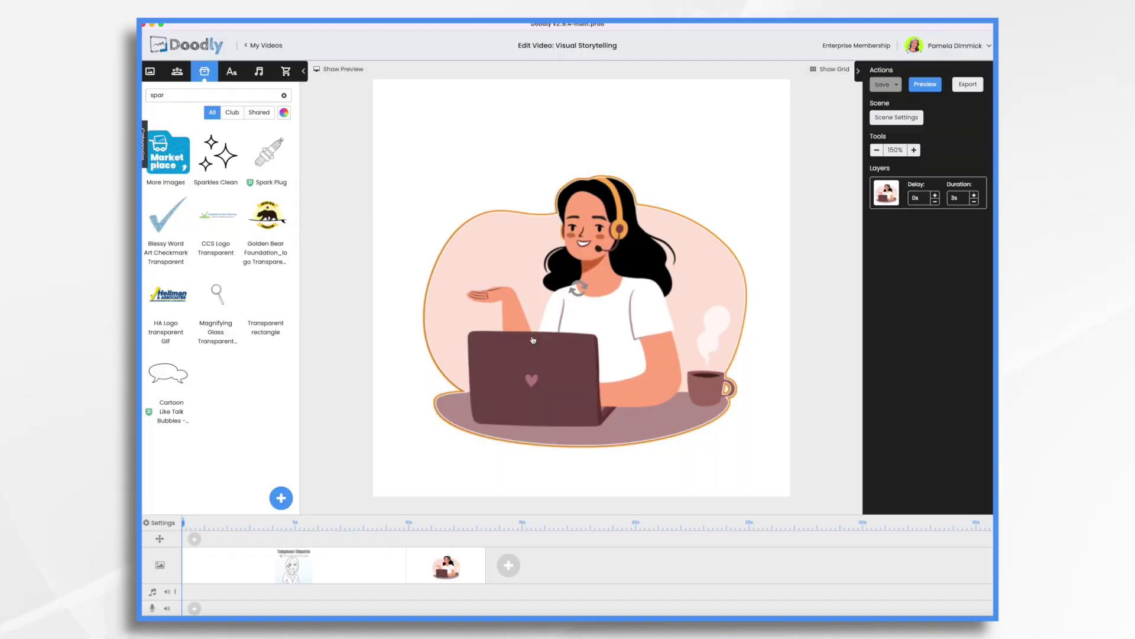
click(527, 259)
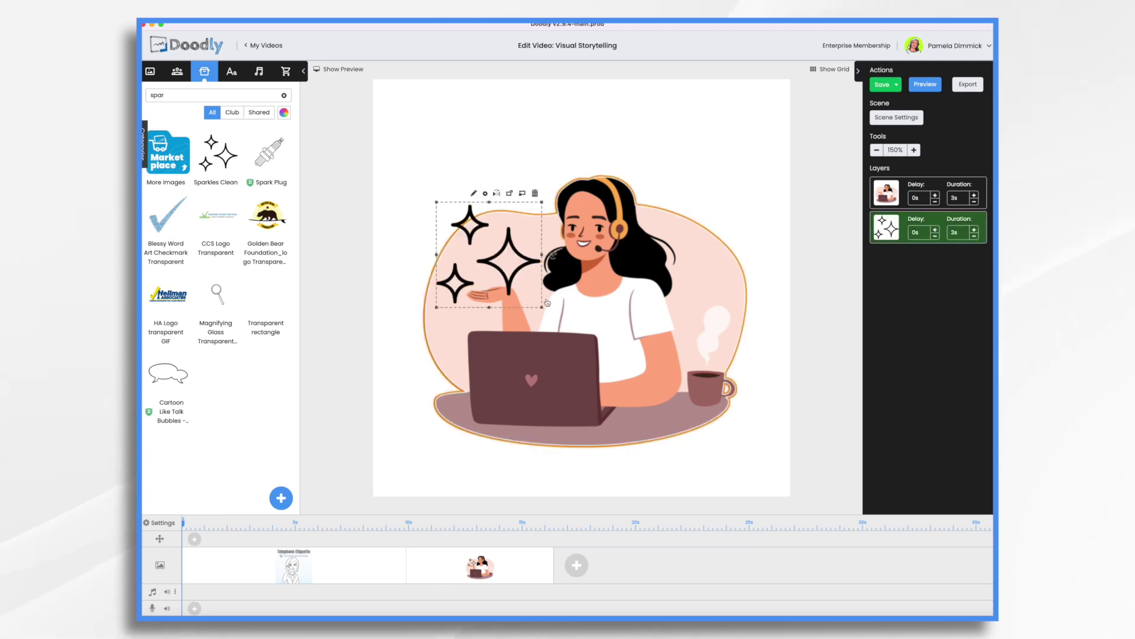
drag(541, 309, 574, 245)
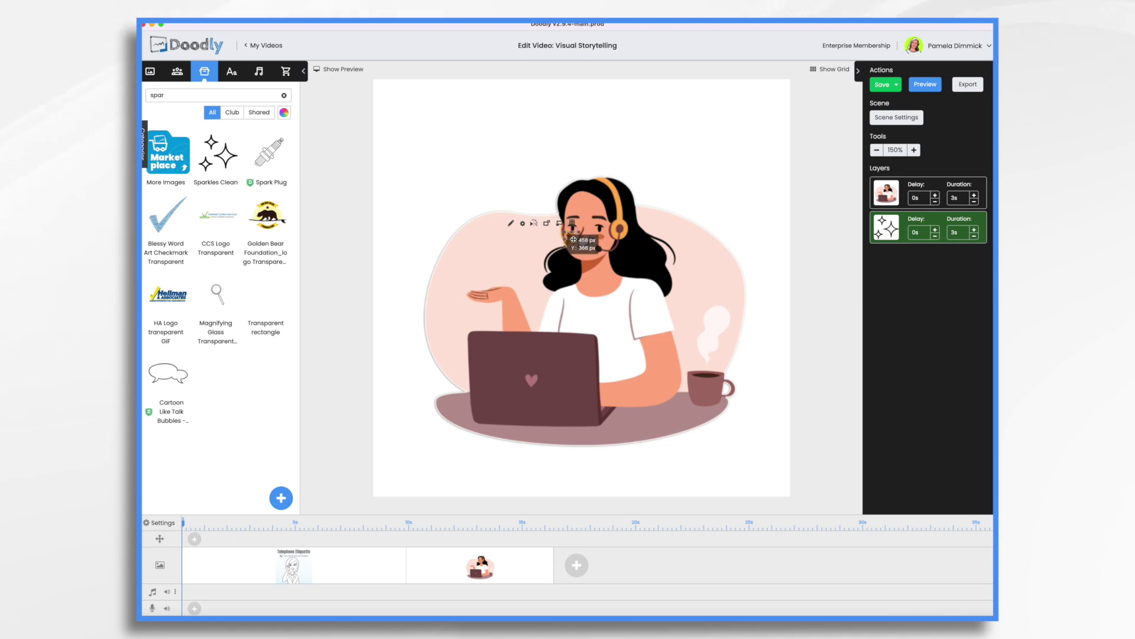
click(768, 281)
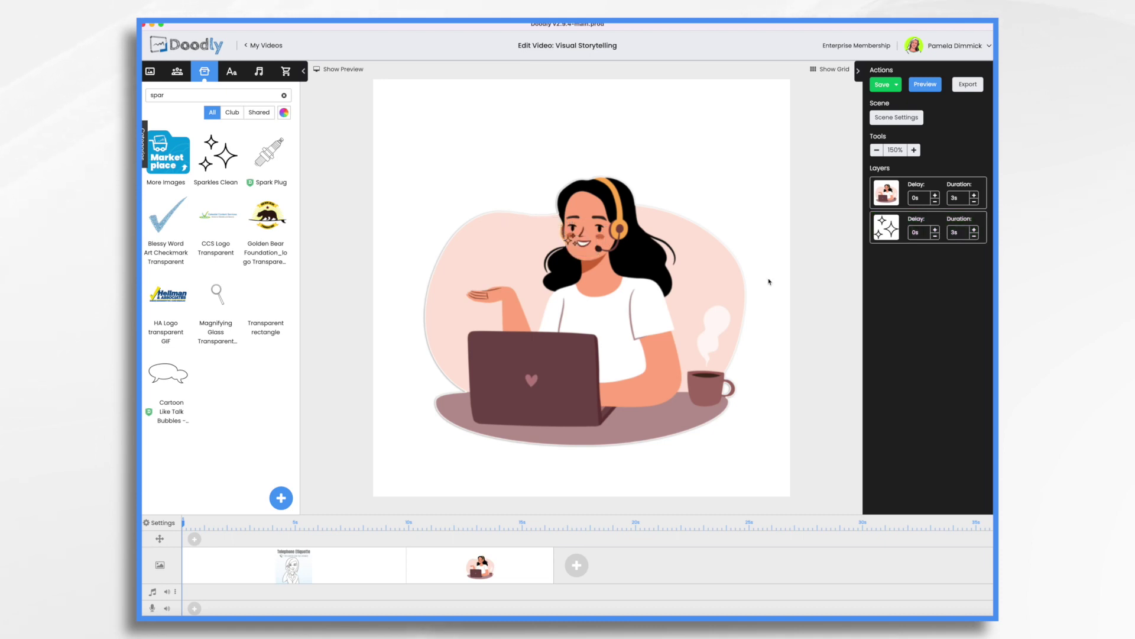
Add an Amatic SC Bold text reading '- Smile and speak clearly' near the top
click(231, 72)
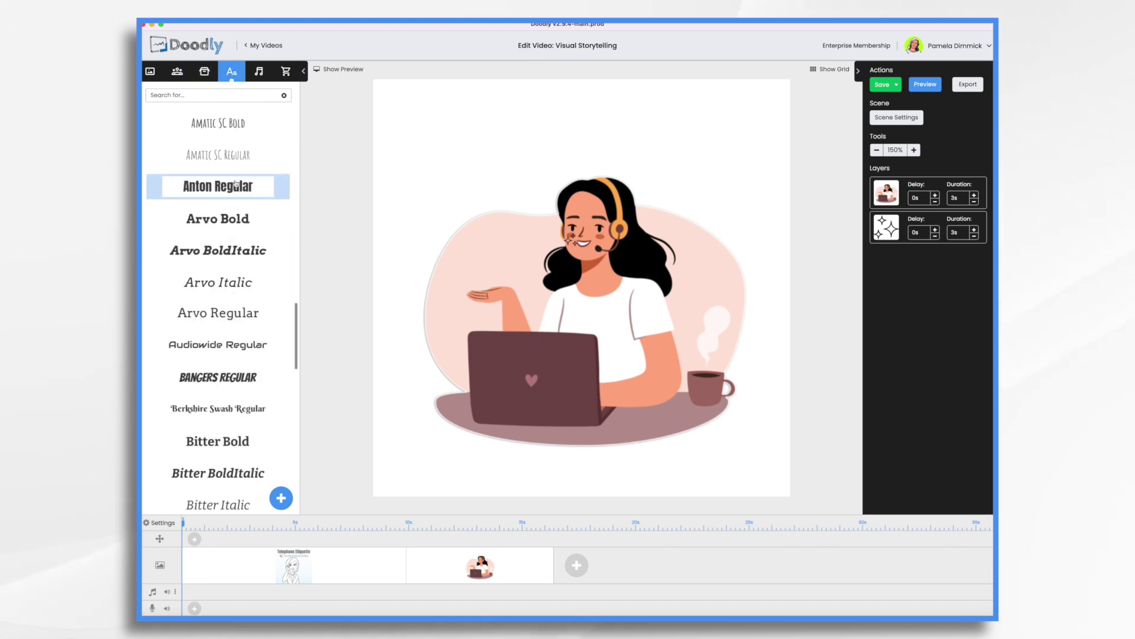
drag(231, 124, 506, 144)
double_click(481, 145)
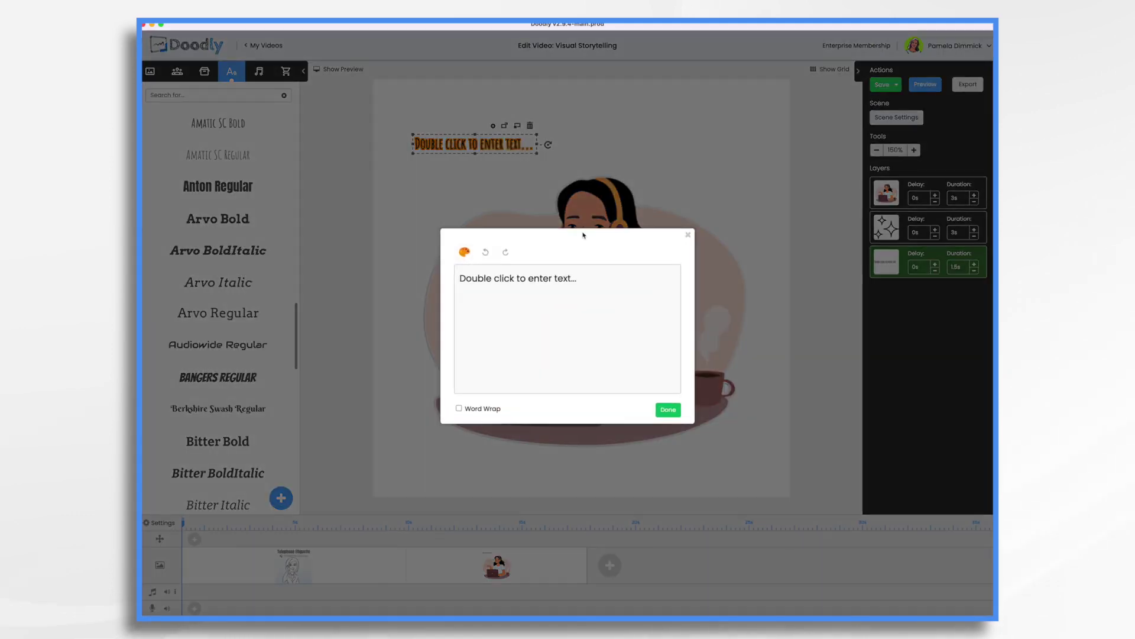
key(ctrl+a)
text(- Smile and speak clear)
click(670, 410)
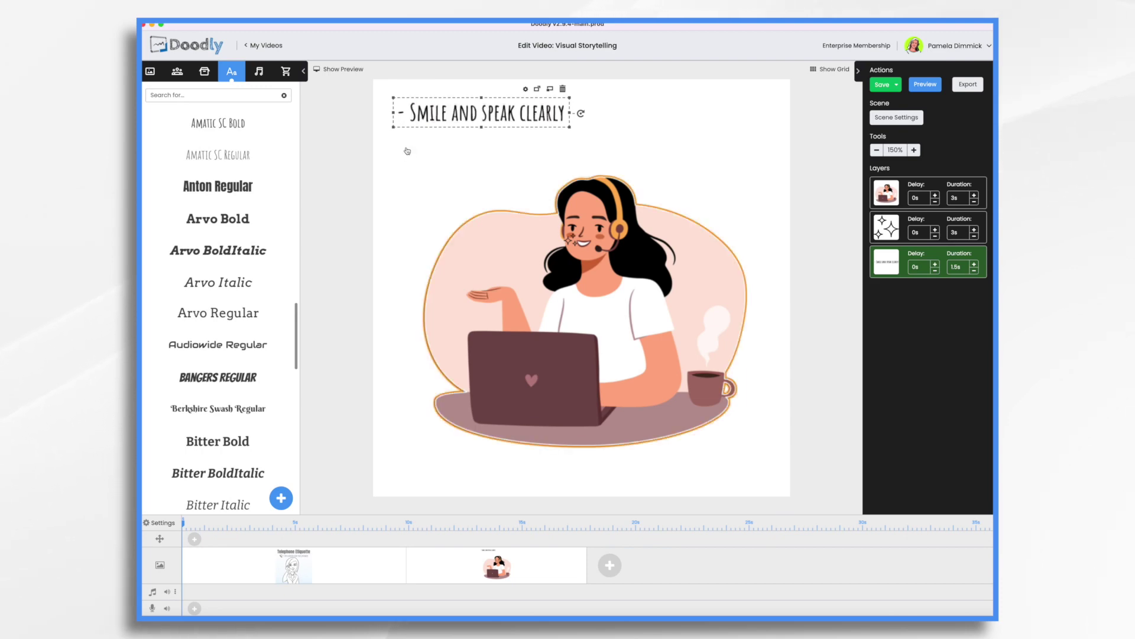
Add the '- Listen Carefully' tip below the first, then search props for 'sto'
click(226, 128)
drag(227, 129, 559, 135)
double_click(558, 136)
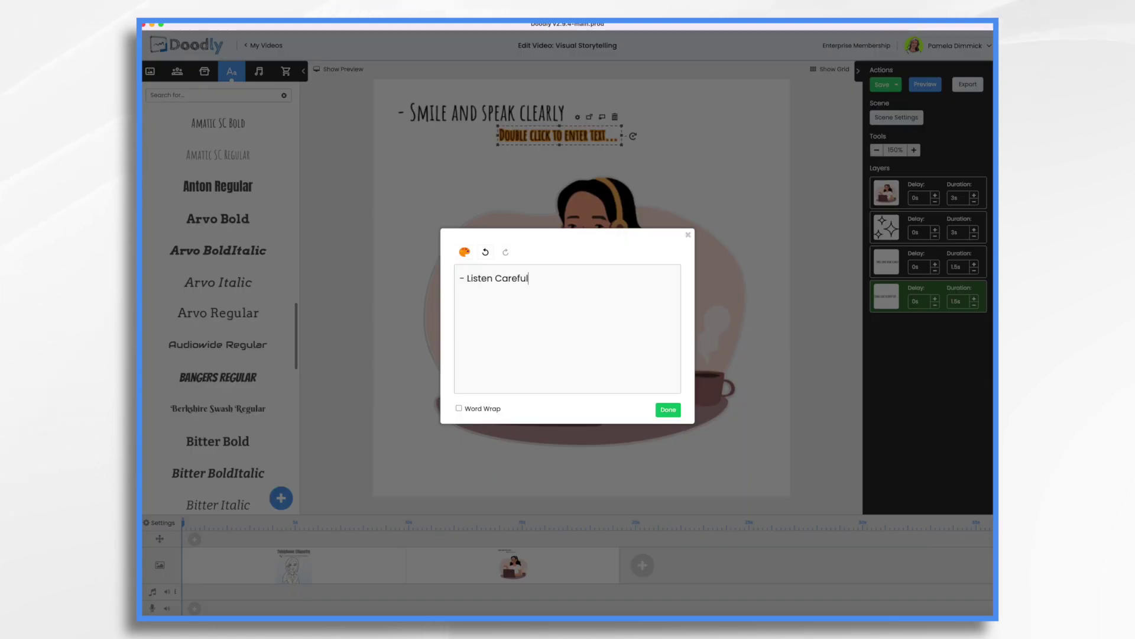
click(668, 409)
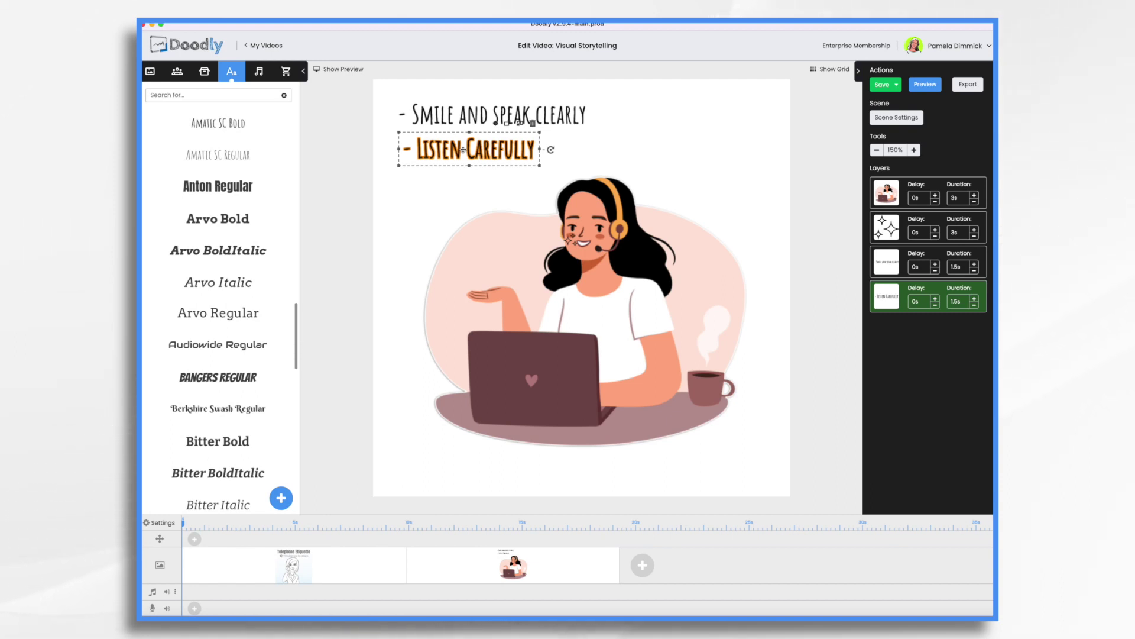
click(200, 83)
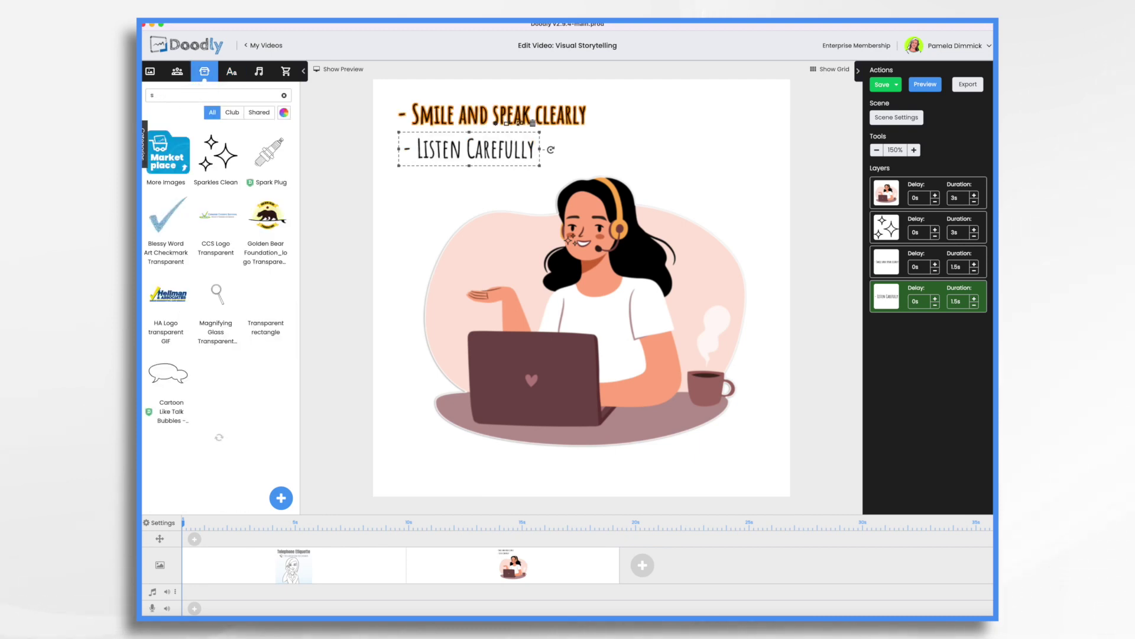
text(stop)
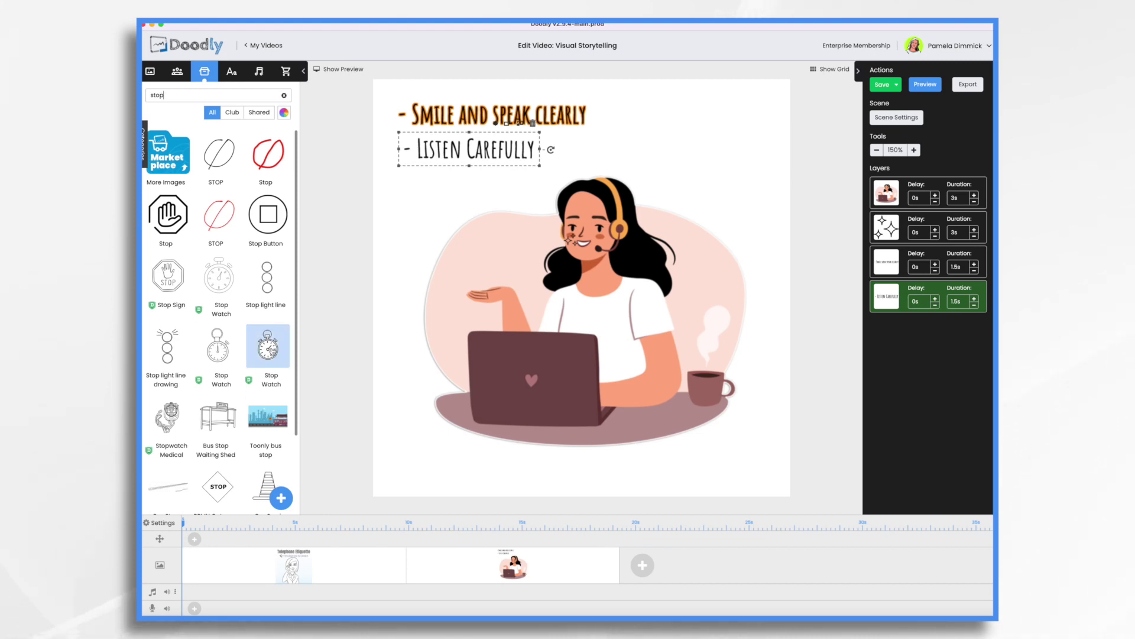
Add the Stop Watch prop, shrink it and place it in the woman's raised hand
drag(267, 346, 393, 347)
drag(532, 254, 492, 262)
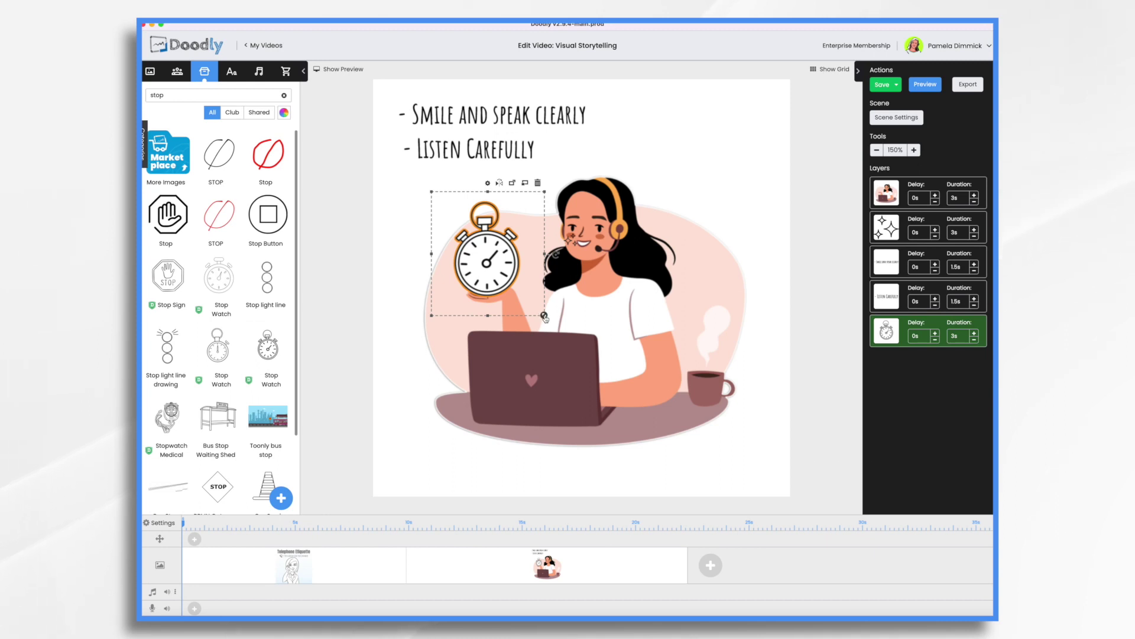
drag(544, 316, 508, 275)
drag(469, 240, 486, 275)
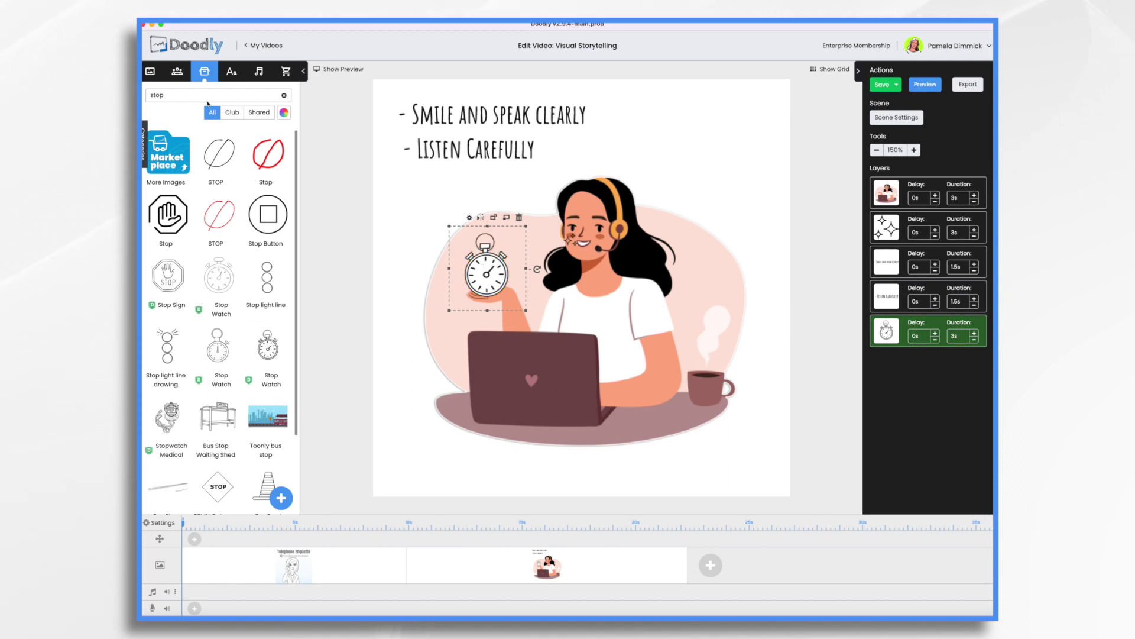
Search props for 'speech bubble' and drop Caveat Bold text into the bubble beside the woman
key(BackSpace)
key(BackSpace)
key(BackSpace)
key(BackSpace)
text(speech bubble)
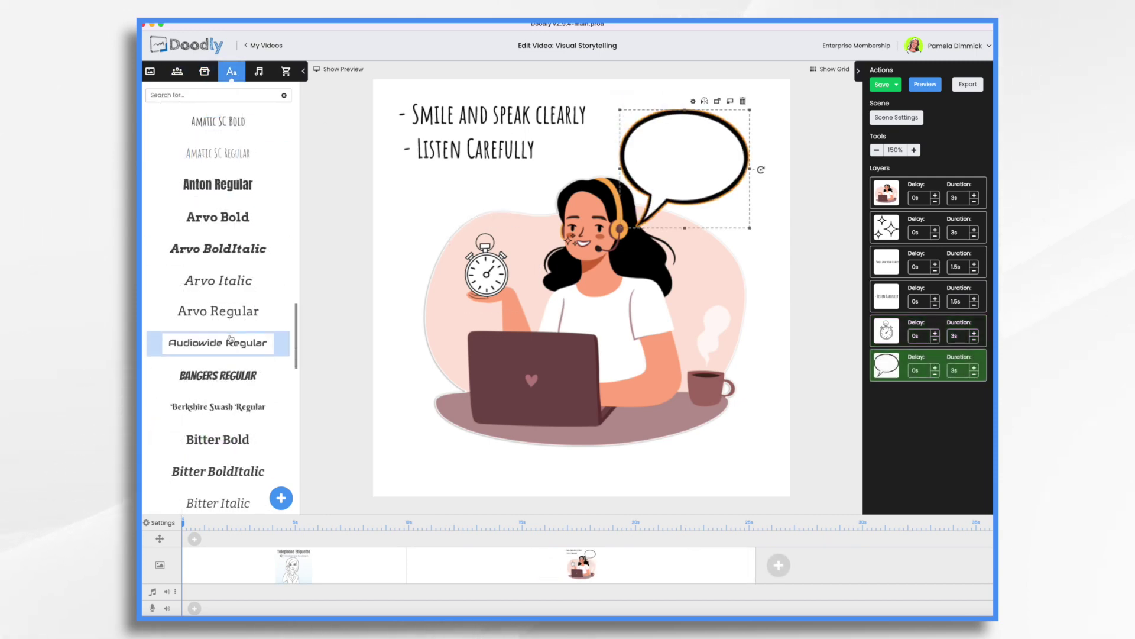
scroll(231, 339, down, 3)
scroll(231, 338, down, 1)
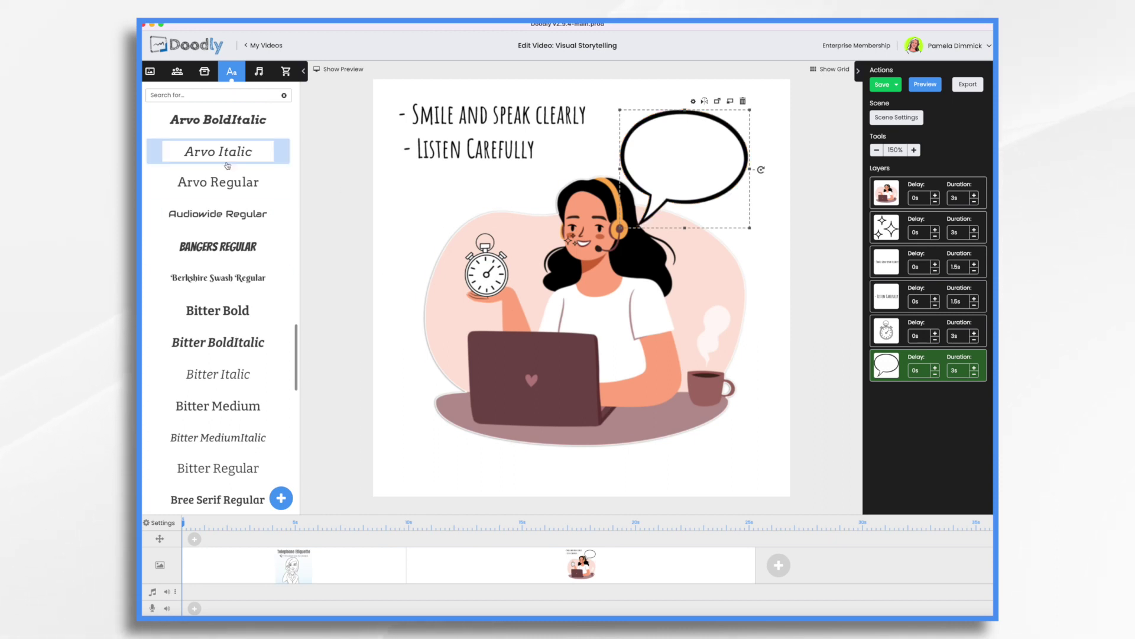
scroll(229, 305, down, 7)
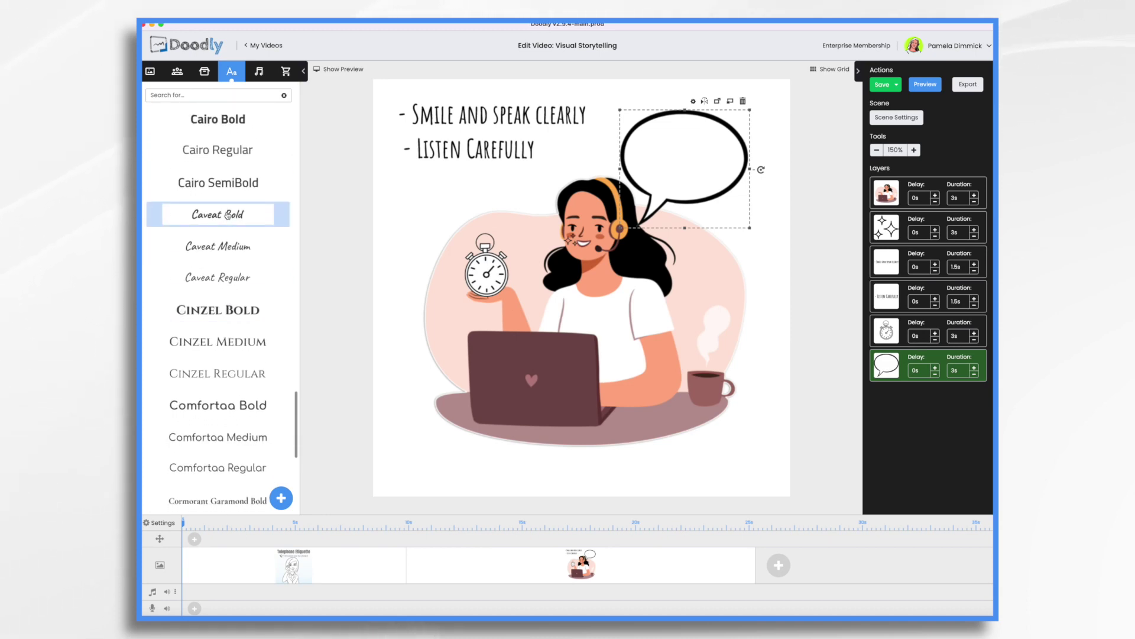
drag(228, 215, 706, 157)
Make the bubble's Caveat Bold text read 'Thank you for your patience'
double_click(682, 151)
text(Thank you for your patience)
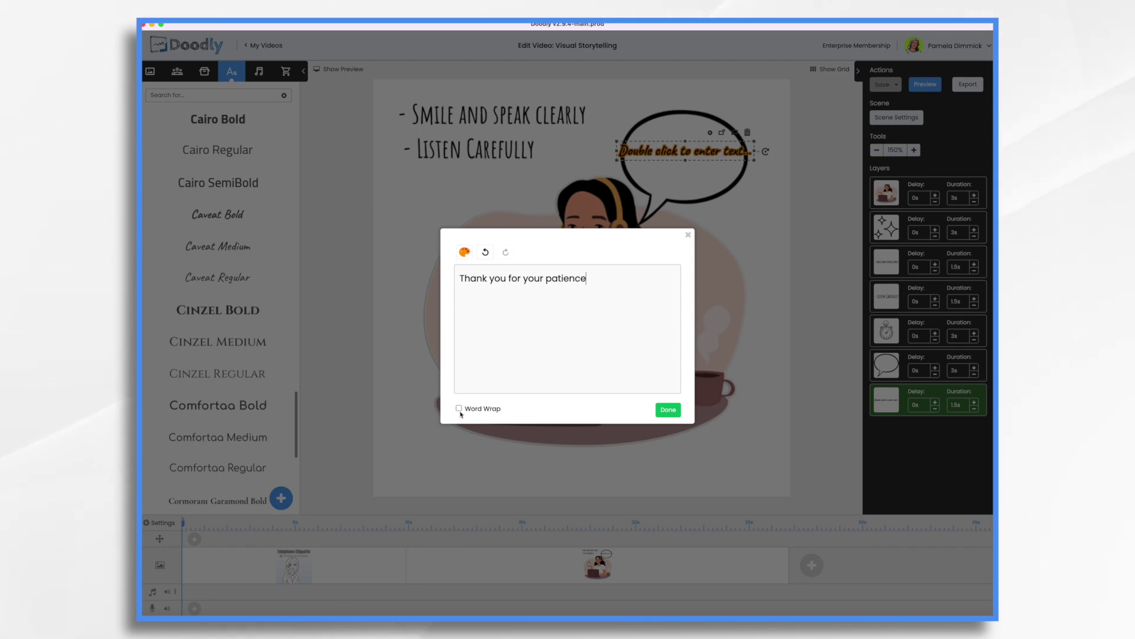
click(669, 409)
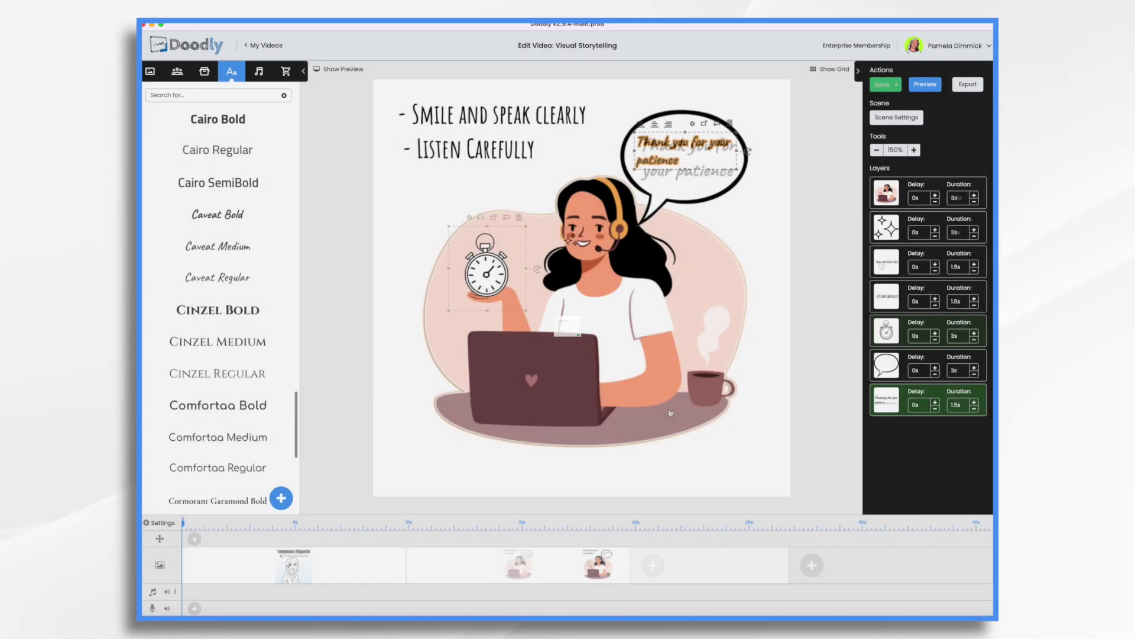
click(886, 332)
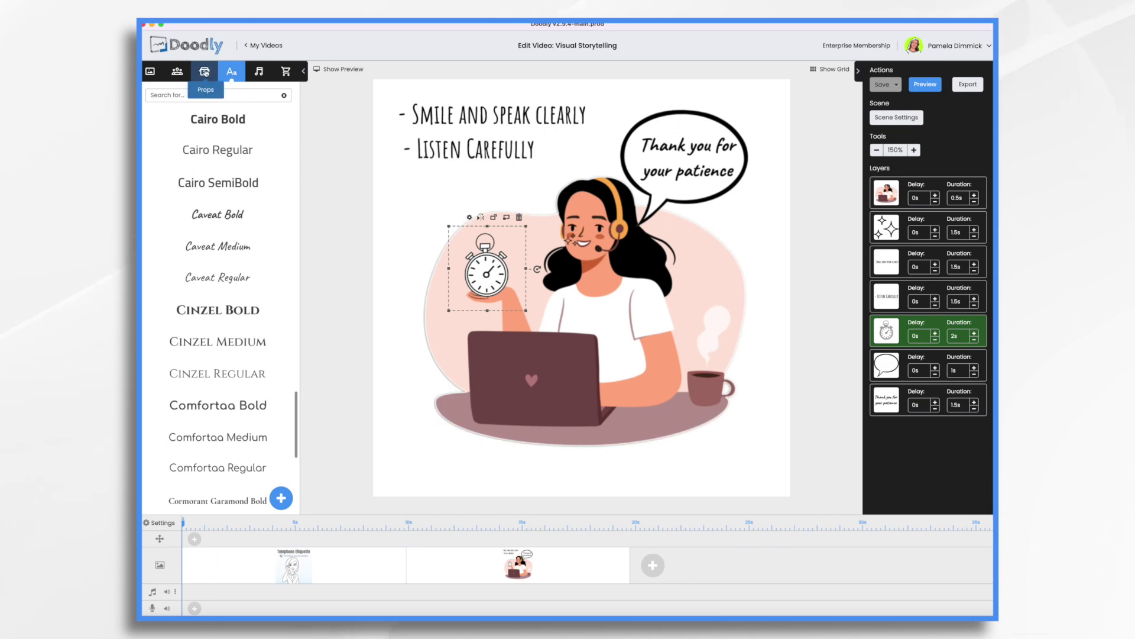
Search the image props for 'tick' and add the Tick image as a new layer over the headset woman
click(205, 71)
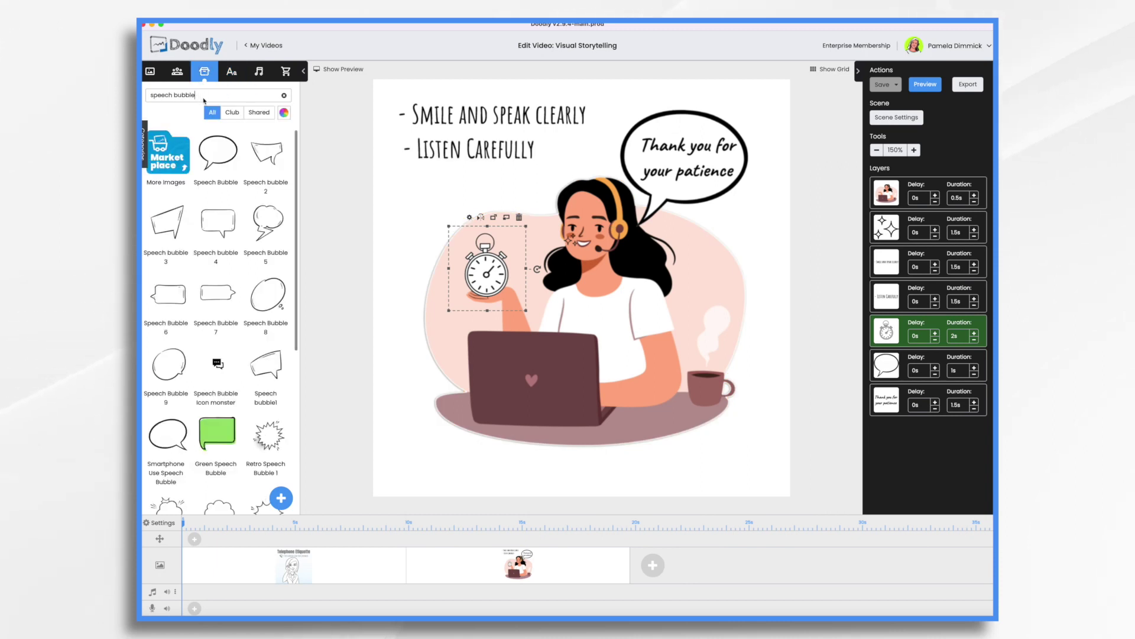
triple_click(200, 95)
text(check)
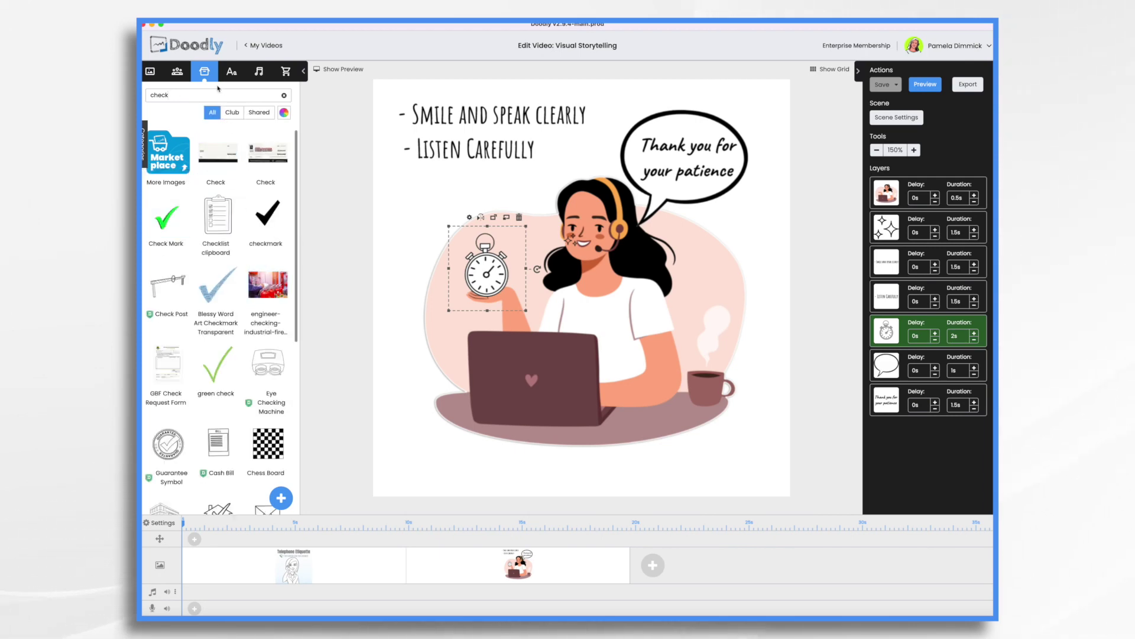
text(=====)
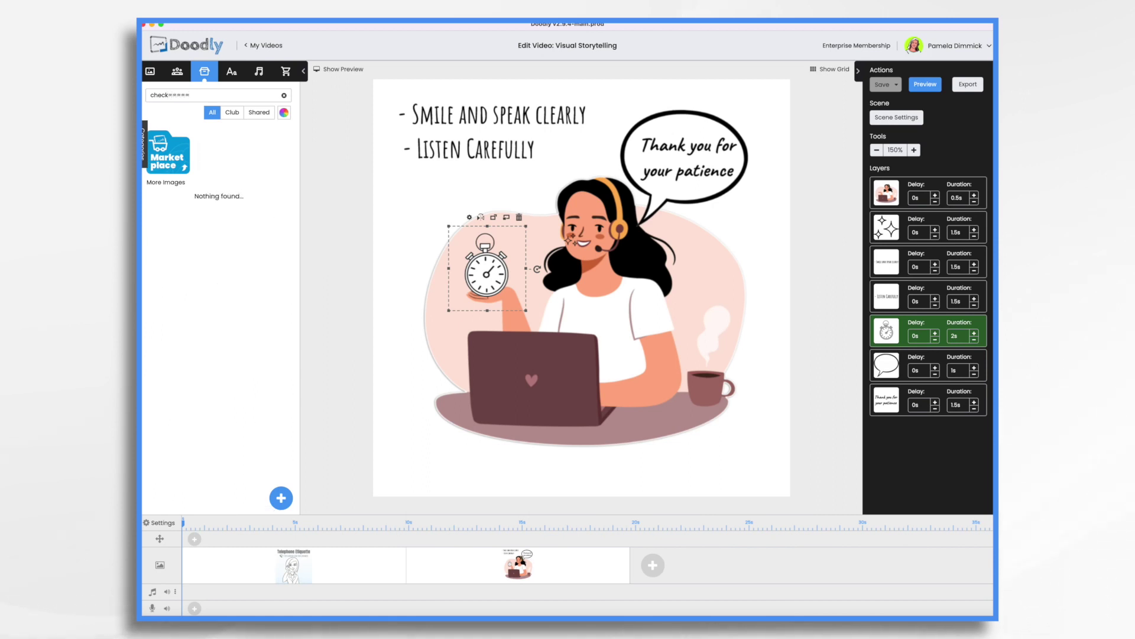
text(tick)
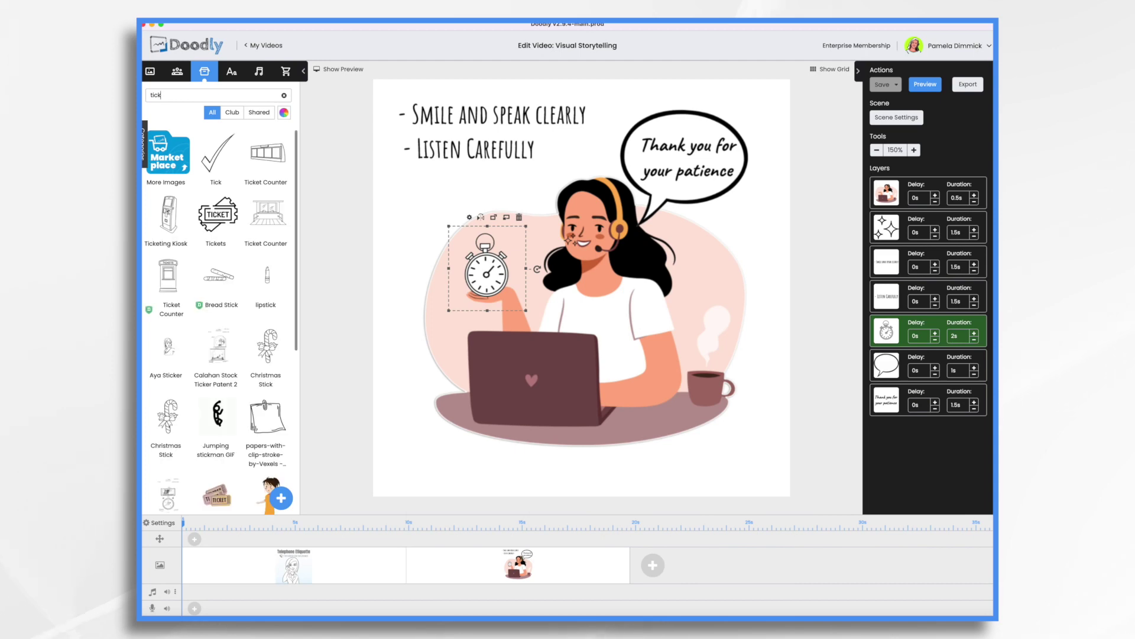
drag(216, 154, 594, 231)
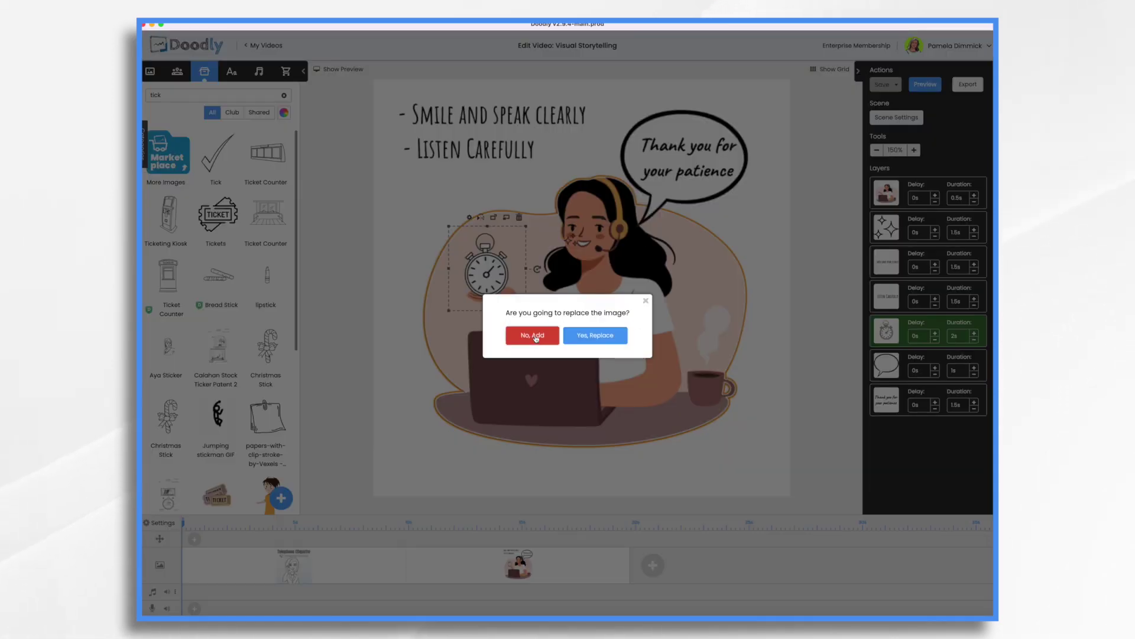
click(533, 336)
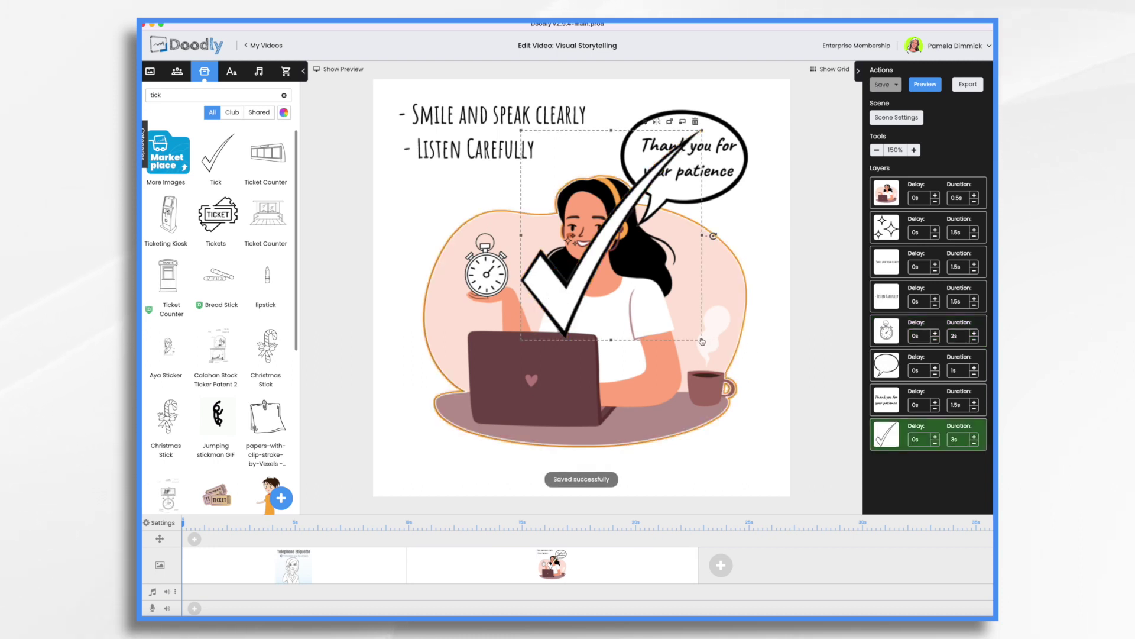
Shrink the tick, place it on the woman's headset, and move its layer up above the stopwatch
drag(702, 342, 603, 238)
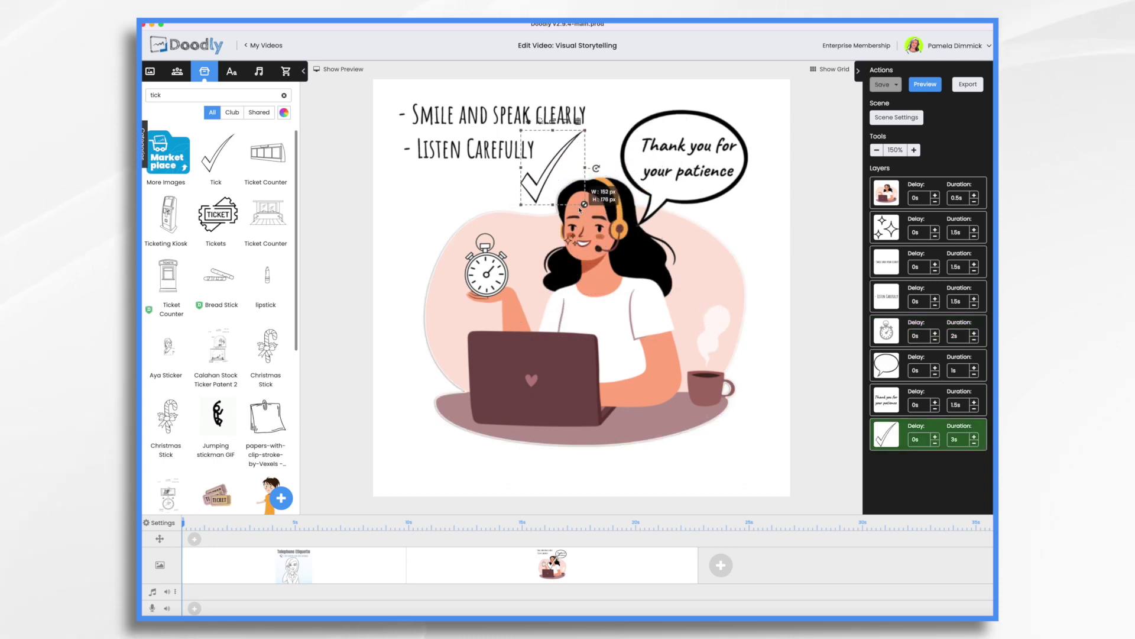
drag(580, 208, 615, 234)
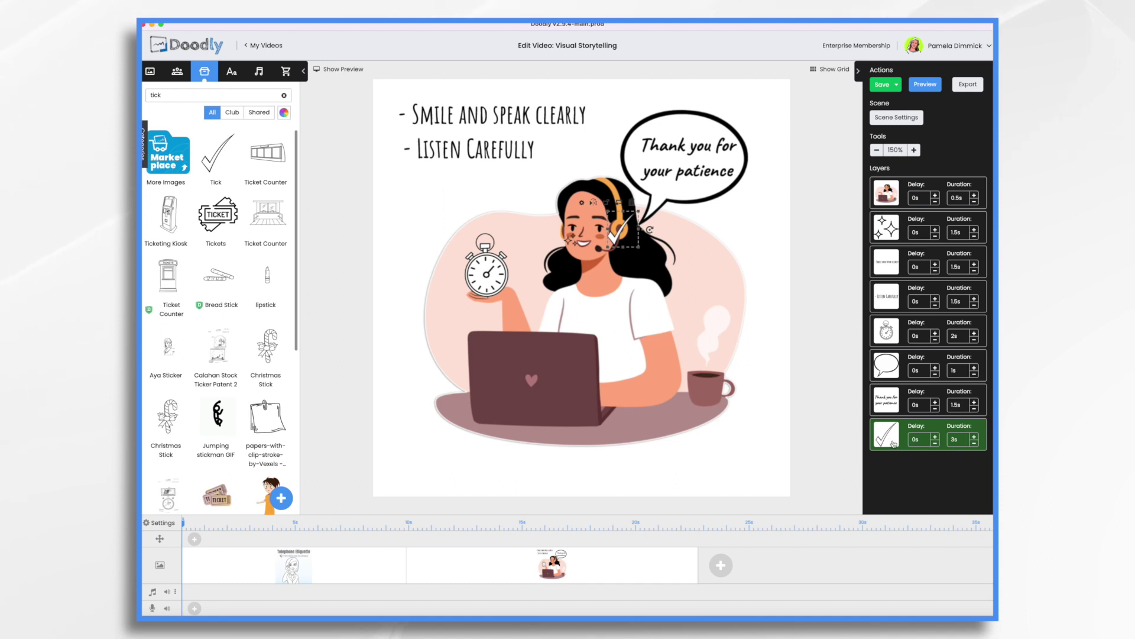
drag(893, 443, 893, 331)
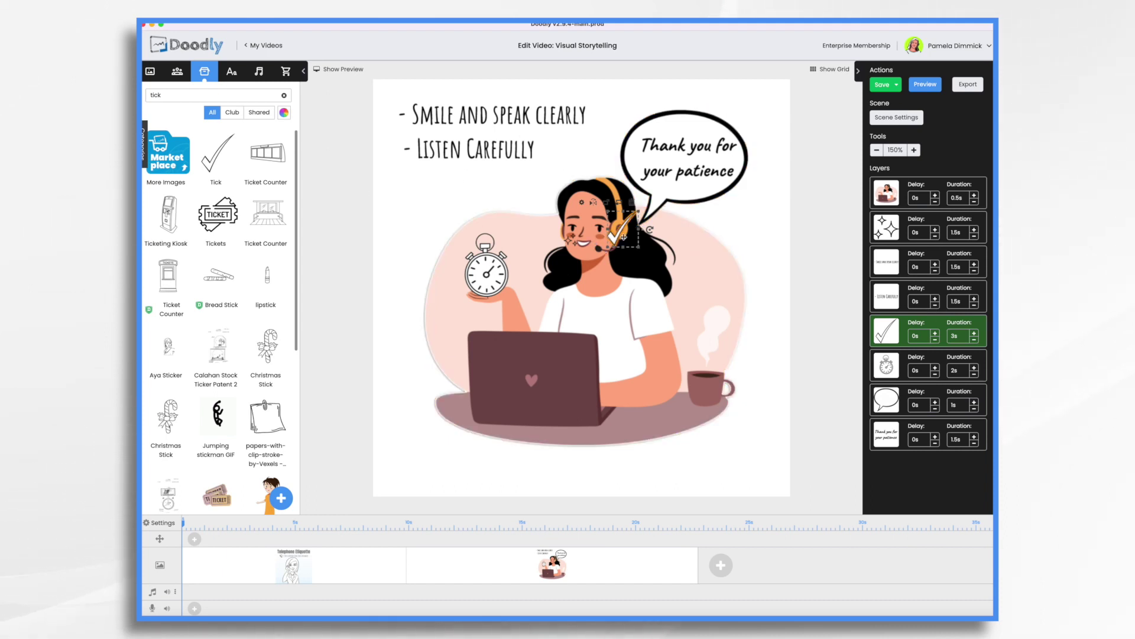
Nudge the tick mark a few pixels higher on the woman's headset
drag(624, 236, 624, 229)
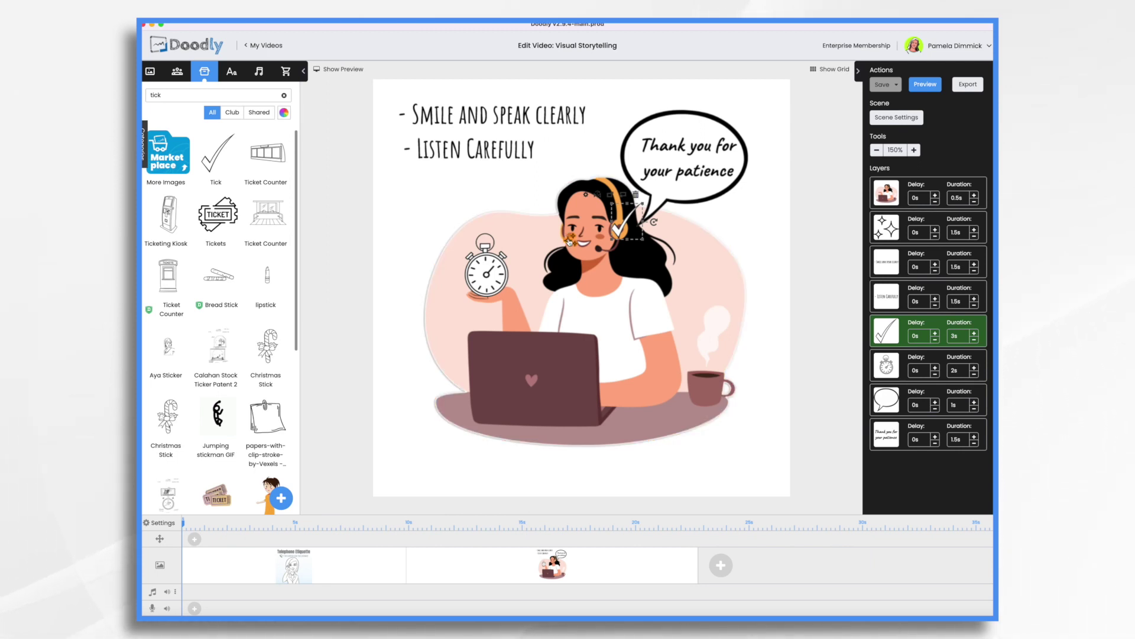
click(399, 554)
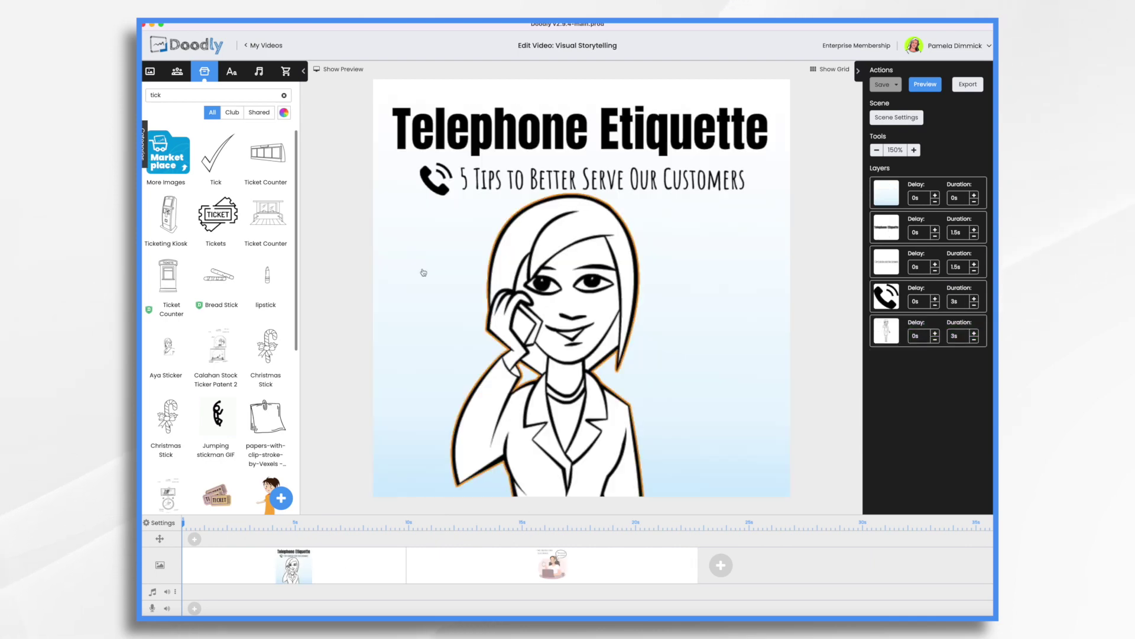
click(444, 189)
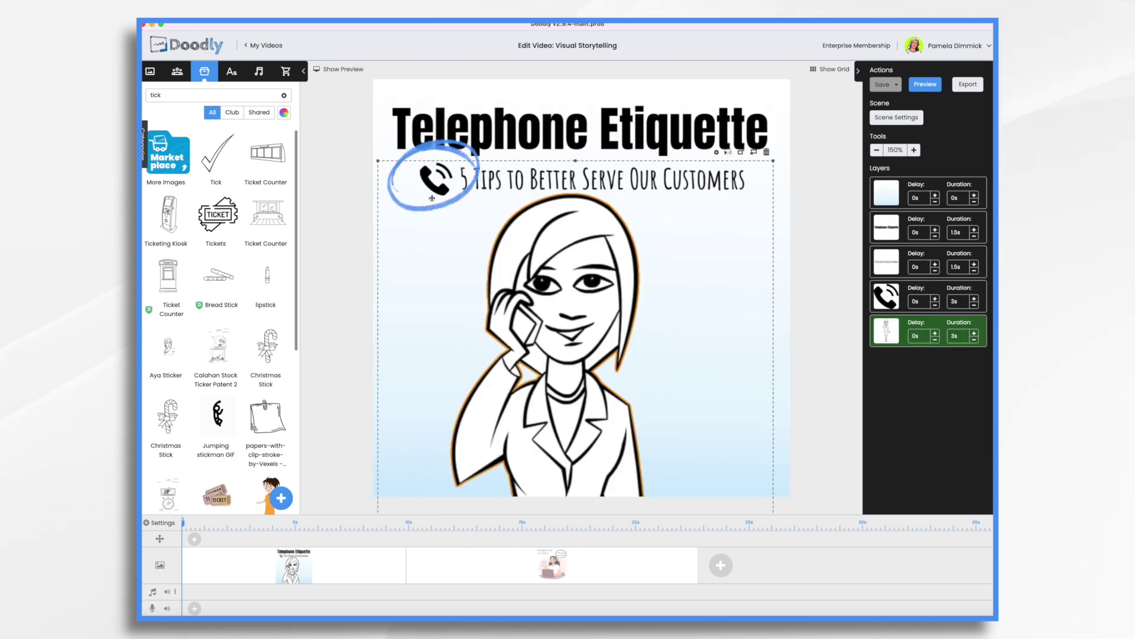
click(596, 574)
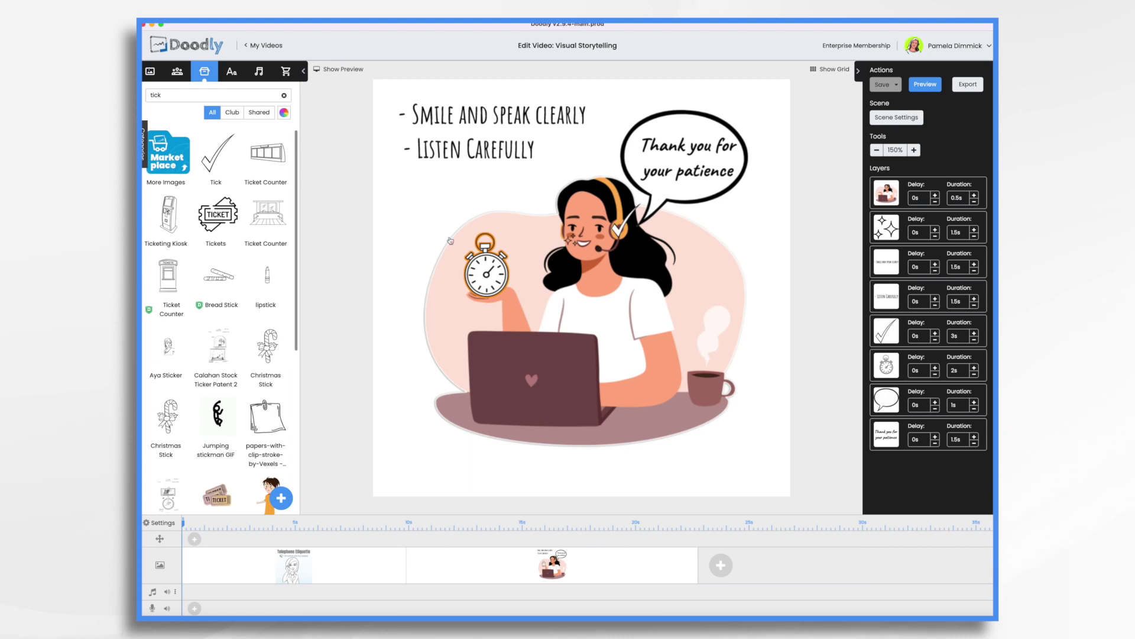
Select the tick mark on the headset and delete it, confirming the removal with Ok
click(618, 231)
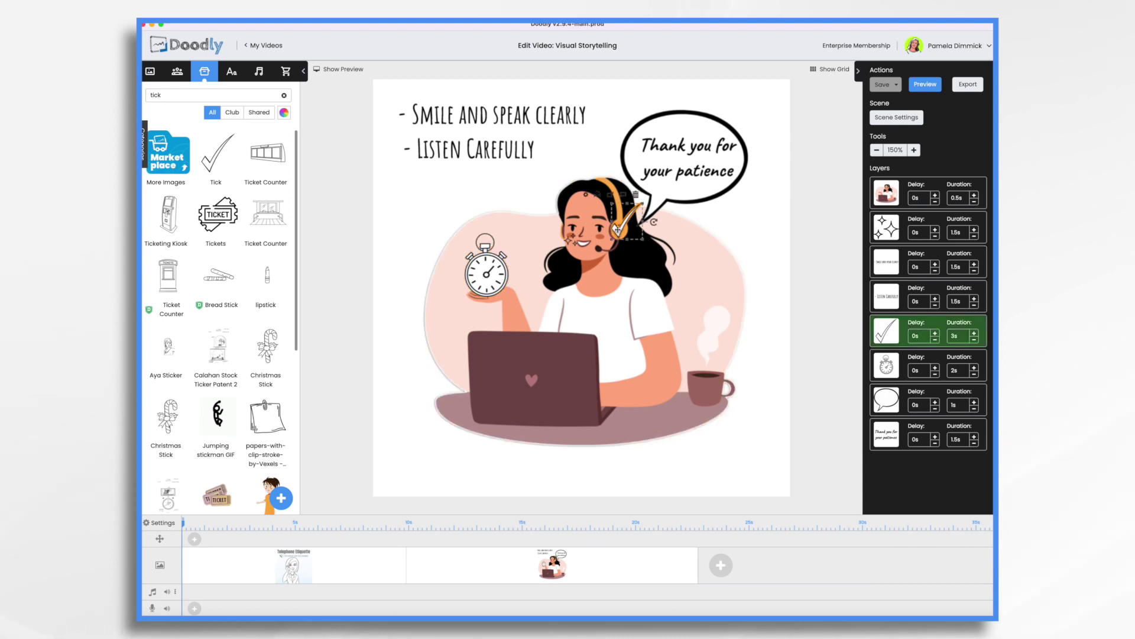
drag(617, 227, 619, 235)
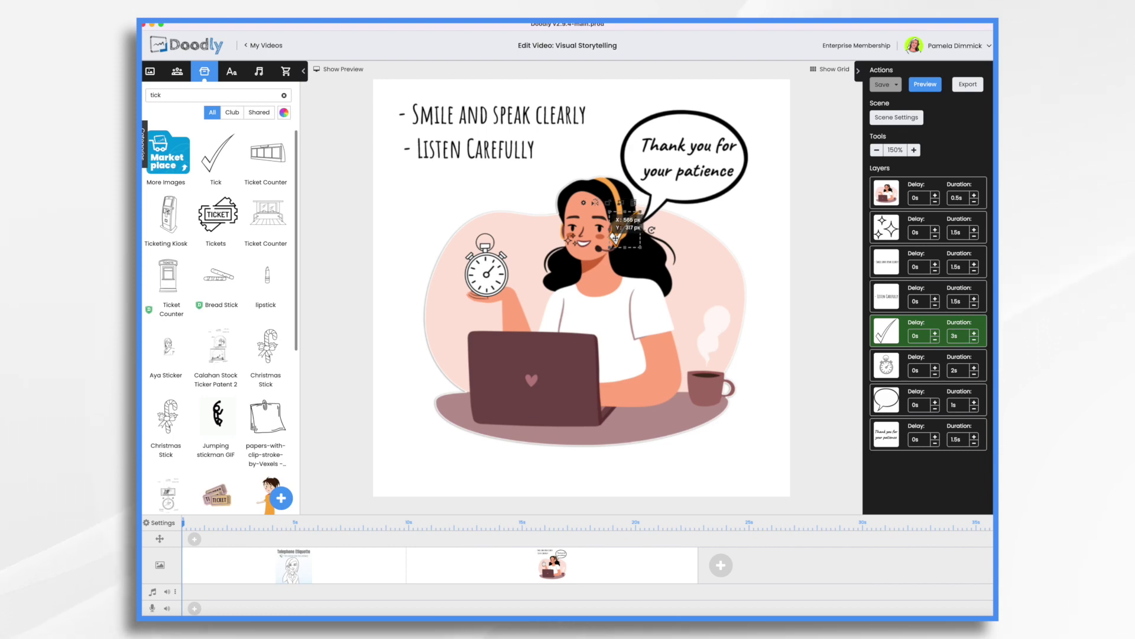
click(633, 204)
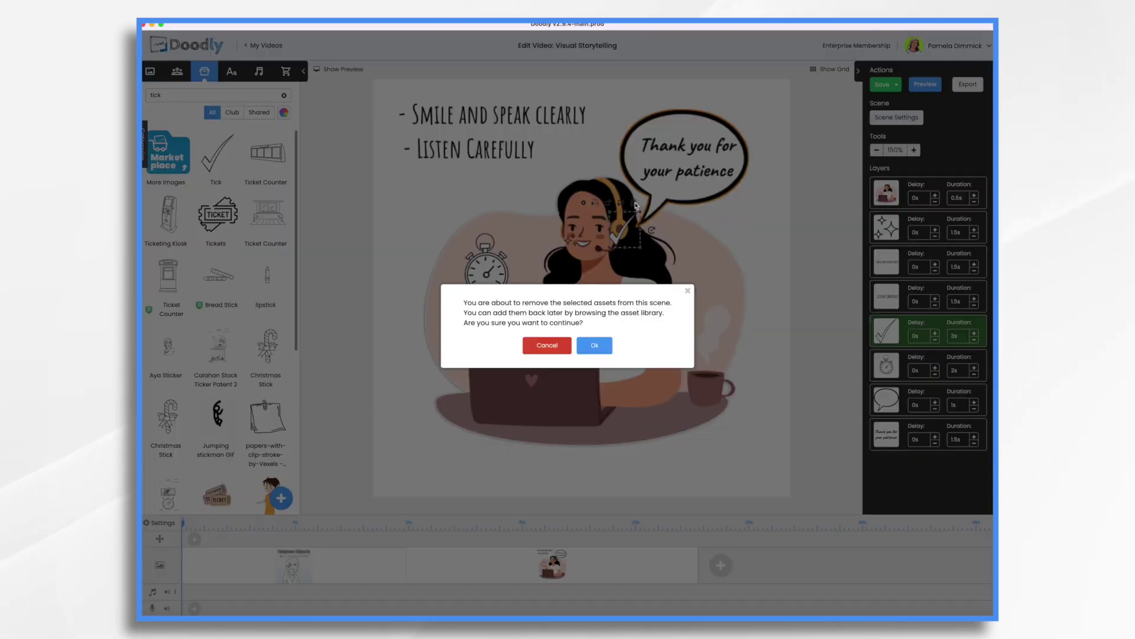
click(599, 347)
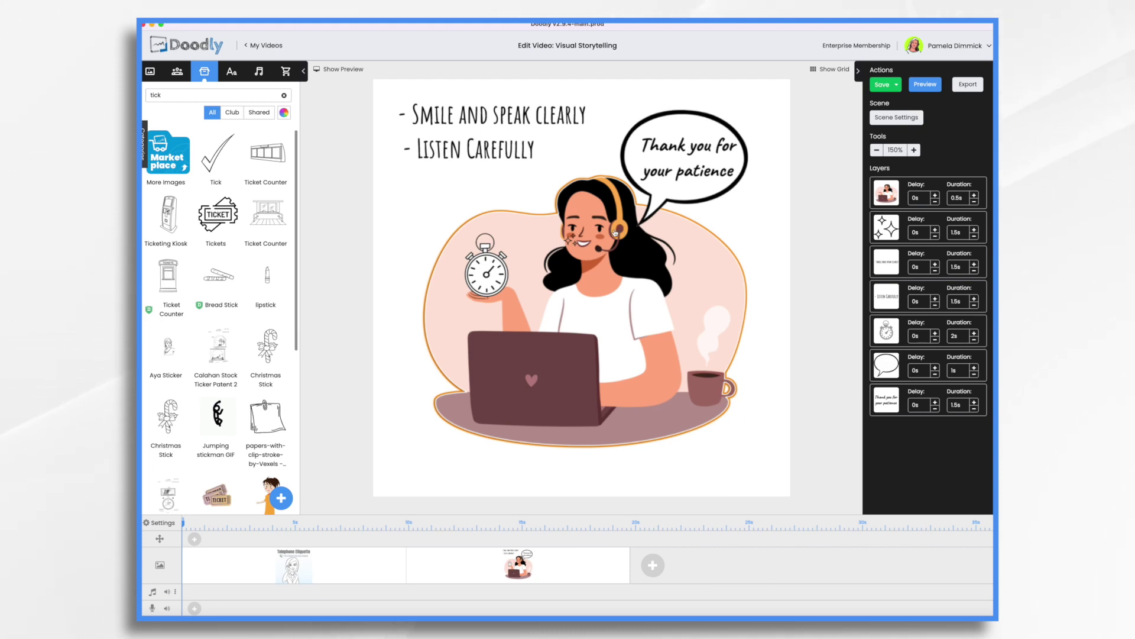
Save the project with Cmd+S, then undo the last change
key(super+s)
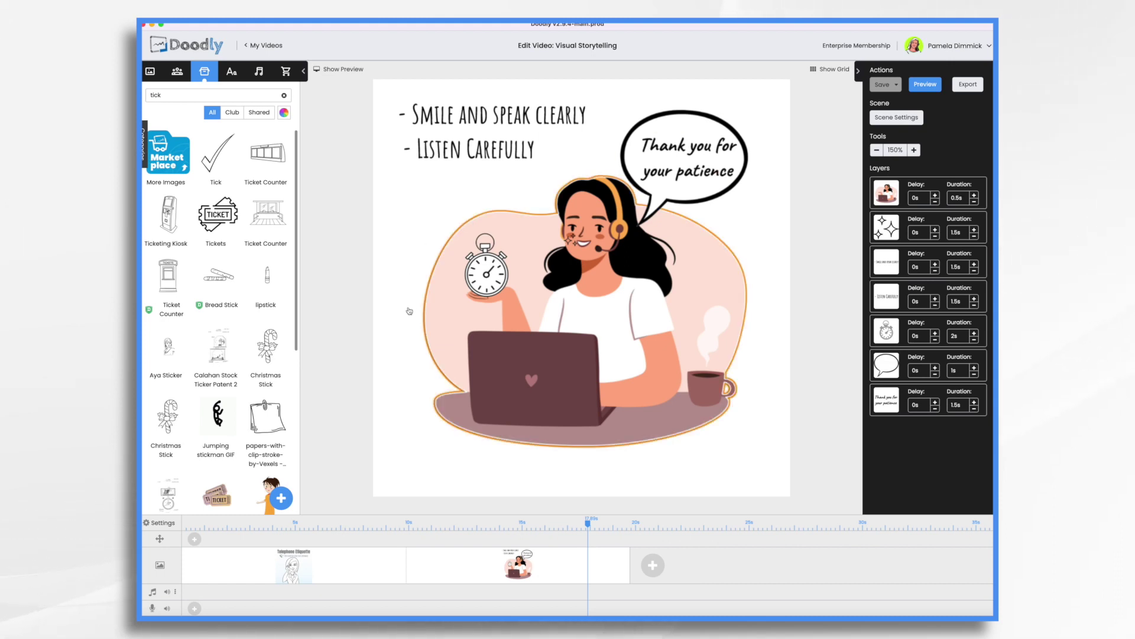
key(super+z)
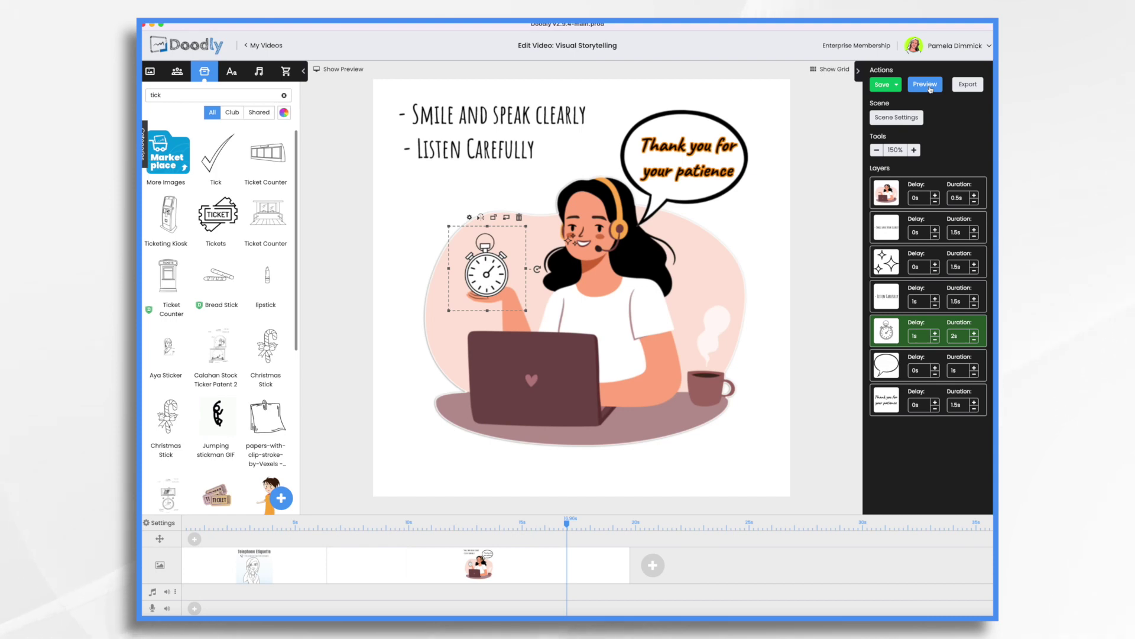
Preview the video starting from the Telephone Etiquette title scene
click(931, 88)
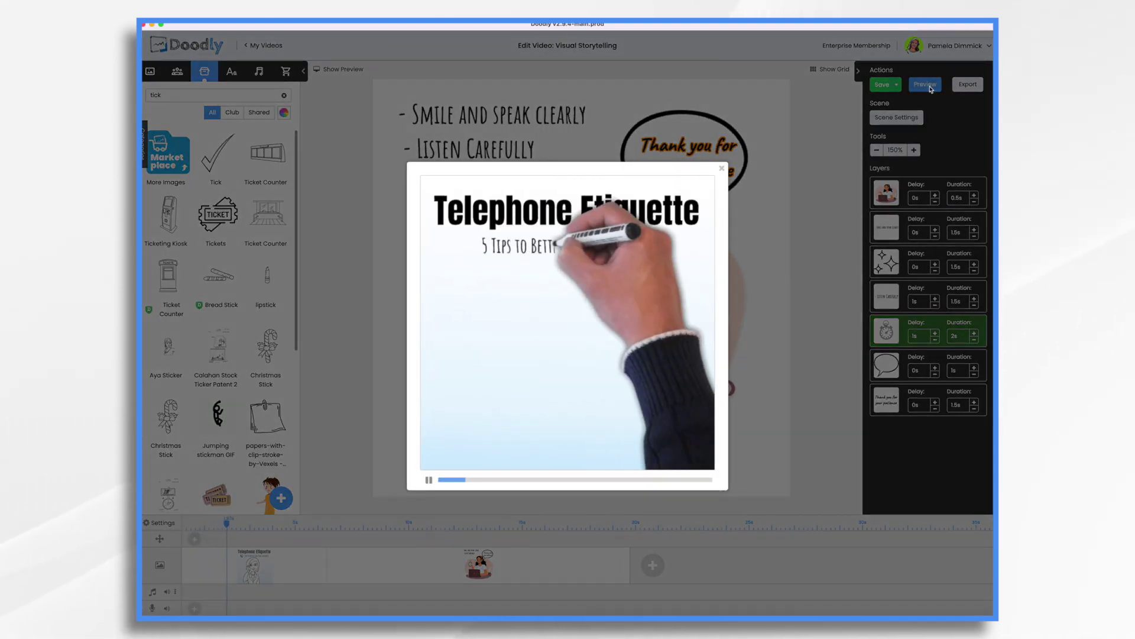